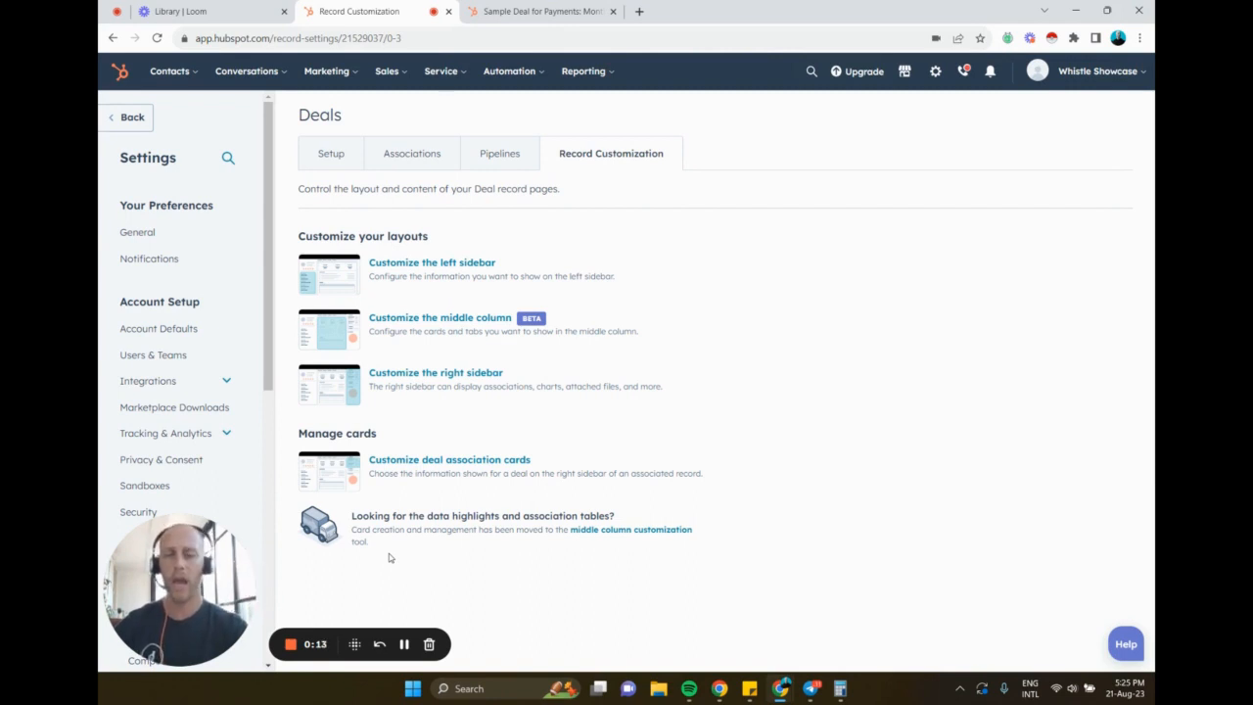
# - Open the general settings and look in the account menu for the Product Updates entry
pyautogui.click(937, 74)
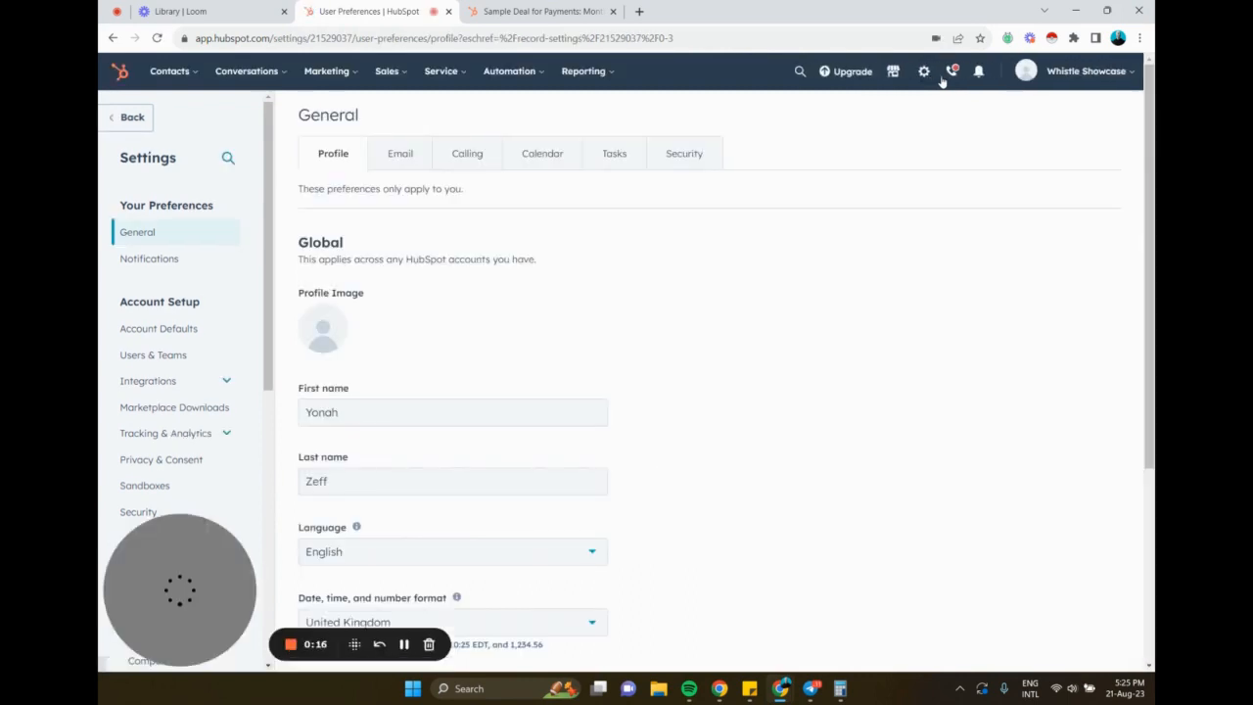
pyautogui.click(1055, 71)
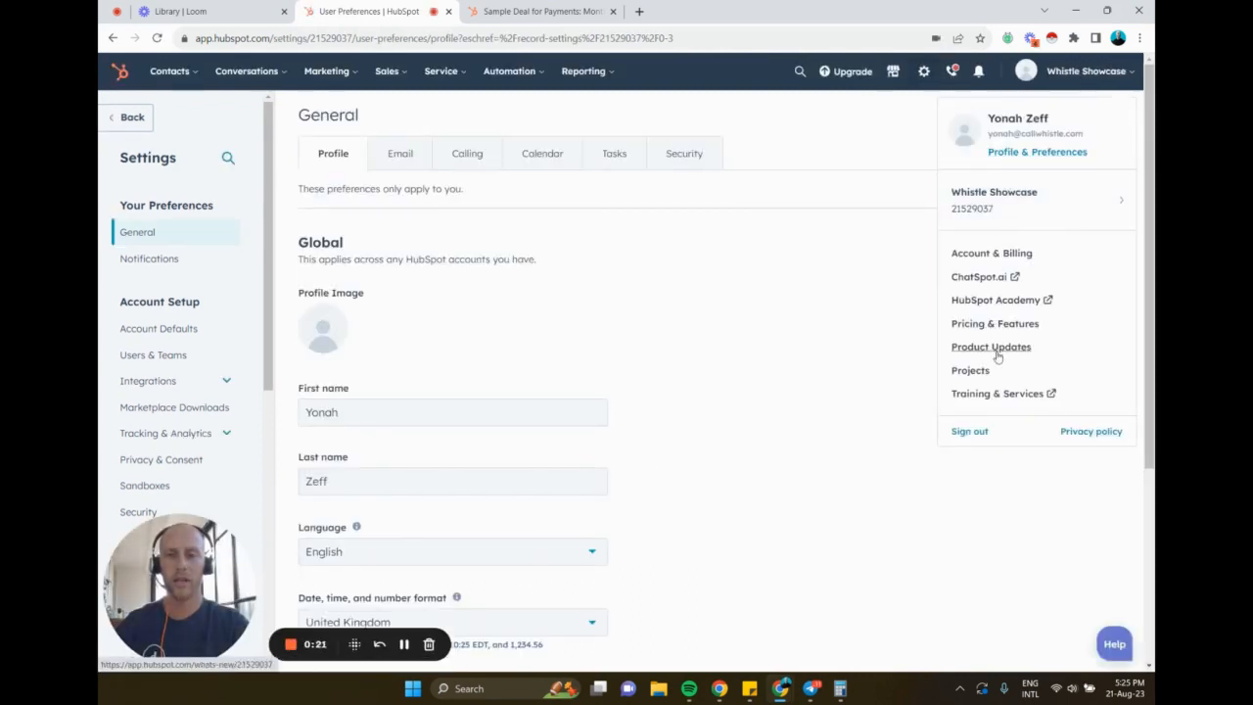
pyautogui.click(814, 345)
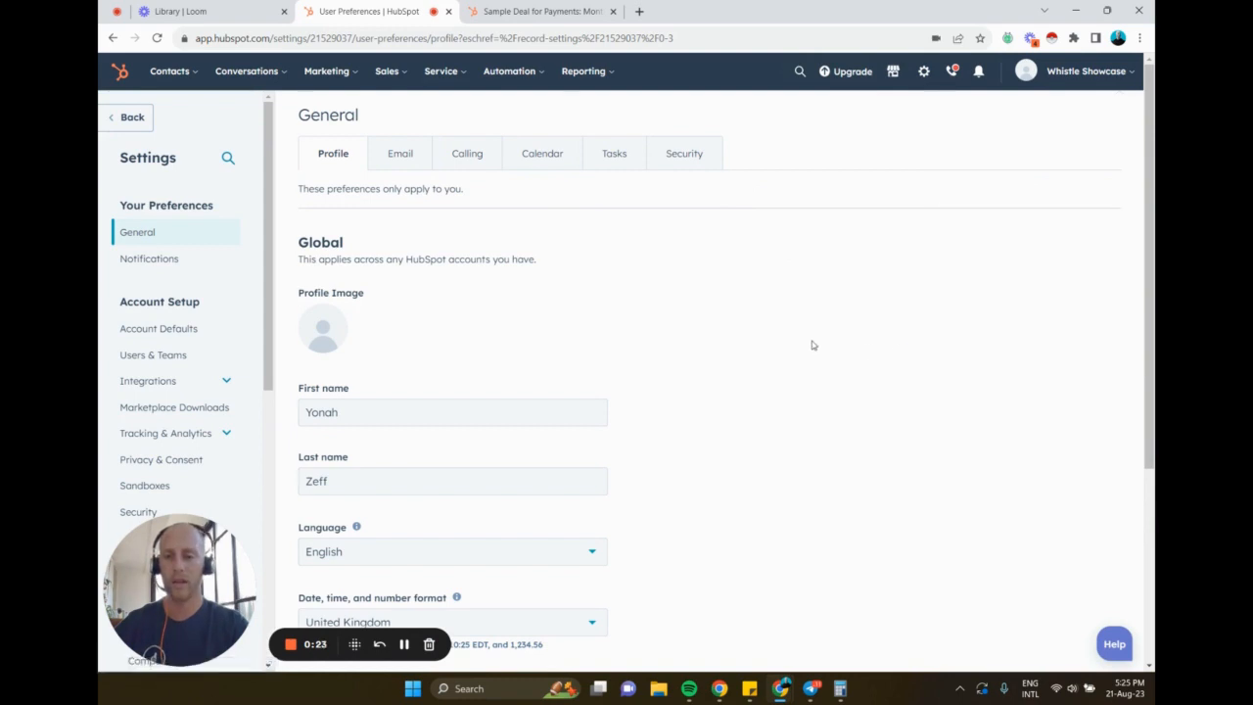
# - Open the middle column customization from the record customization settings of the Deals object
pyautogui.scroll(-5, 202, 340)
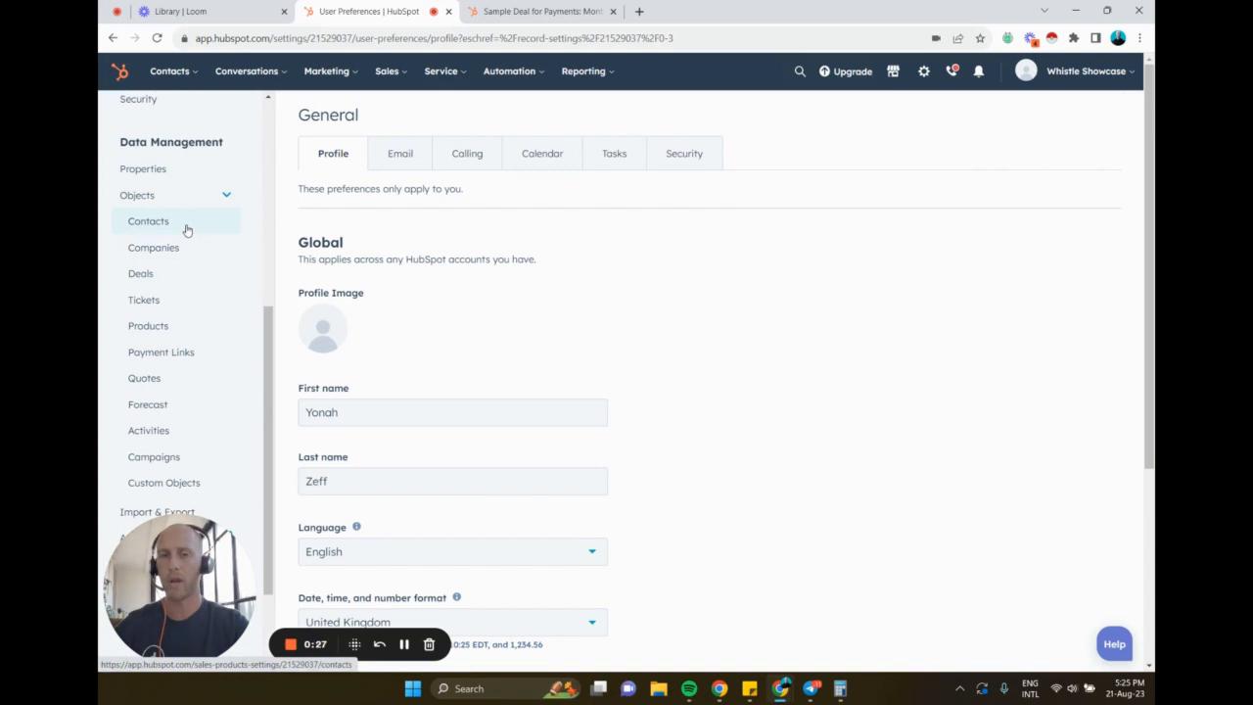
pyautogui.click(187, 229)
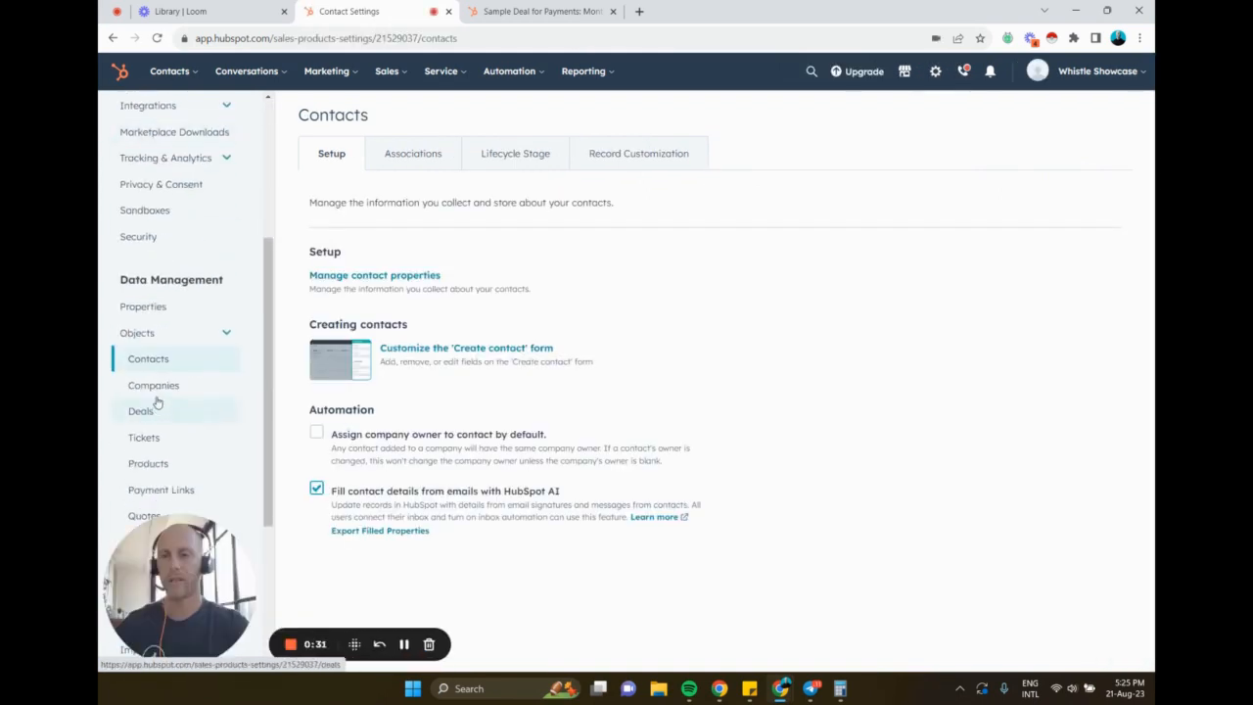
pyautogui.click(142, 411)
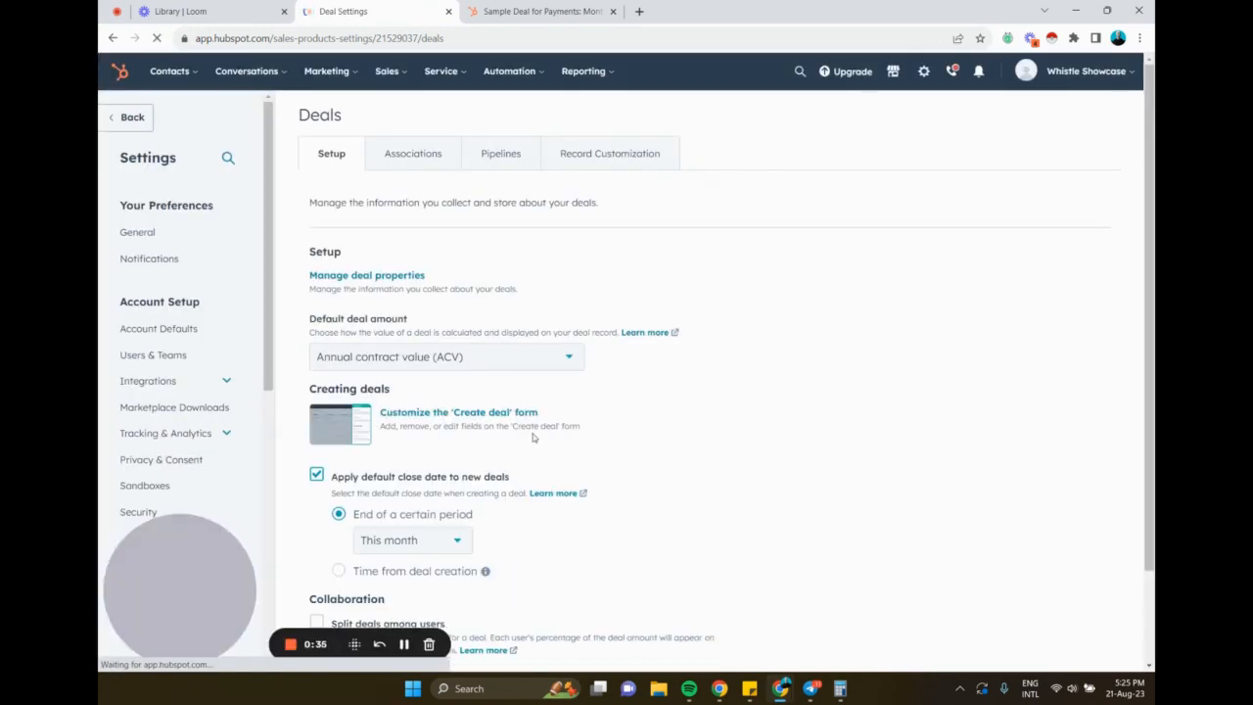
pyautogui.click(633, 160)
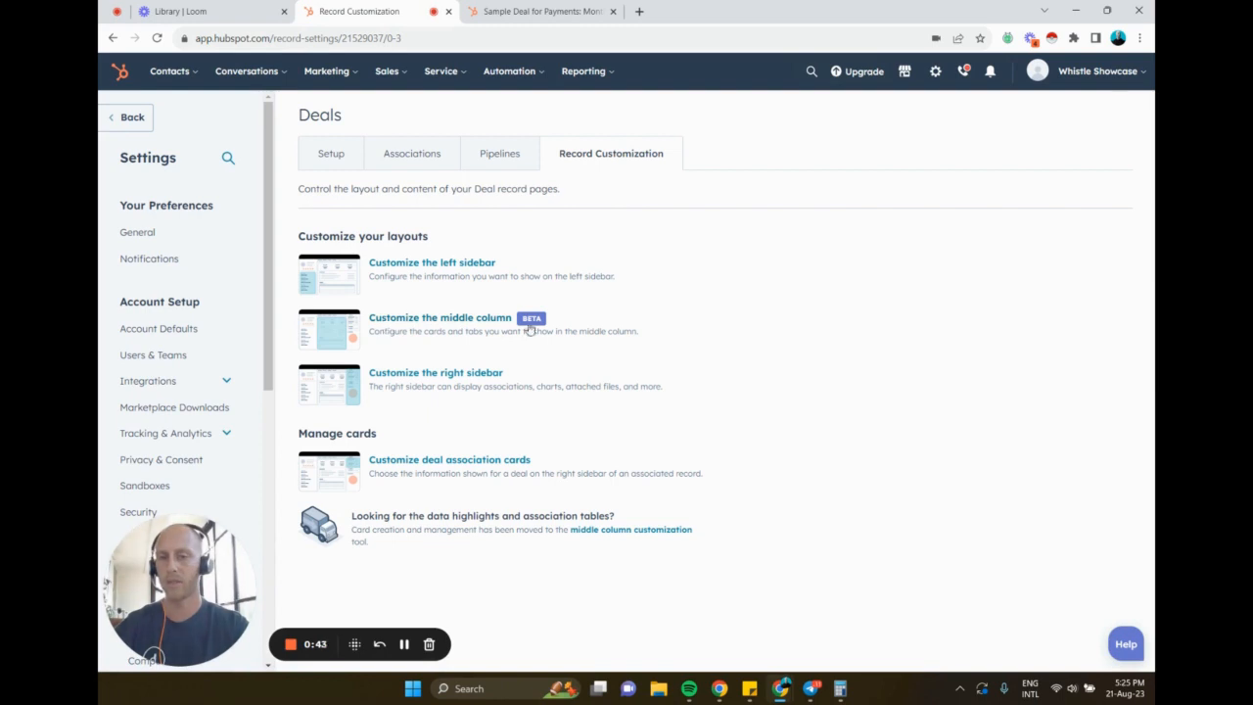
pyautogui.click(435, 323)
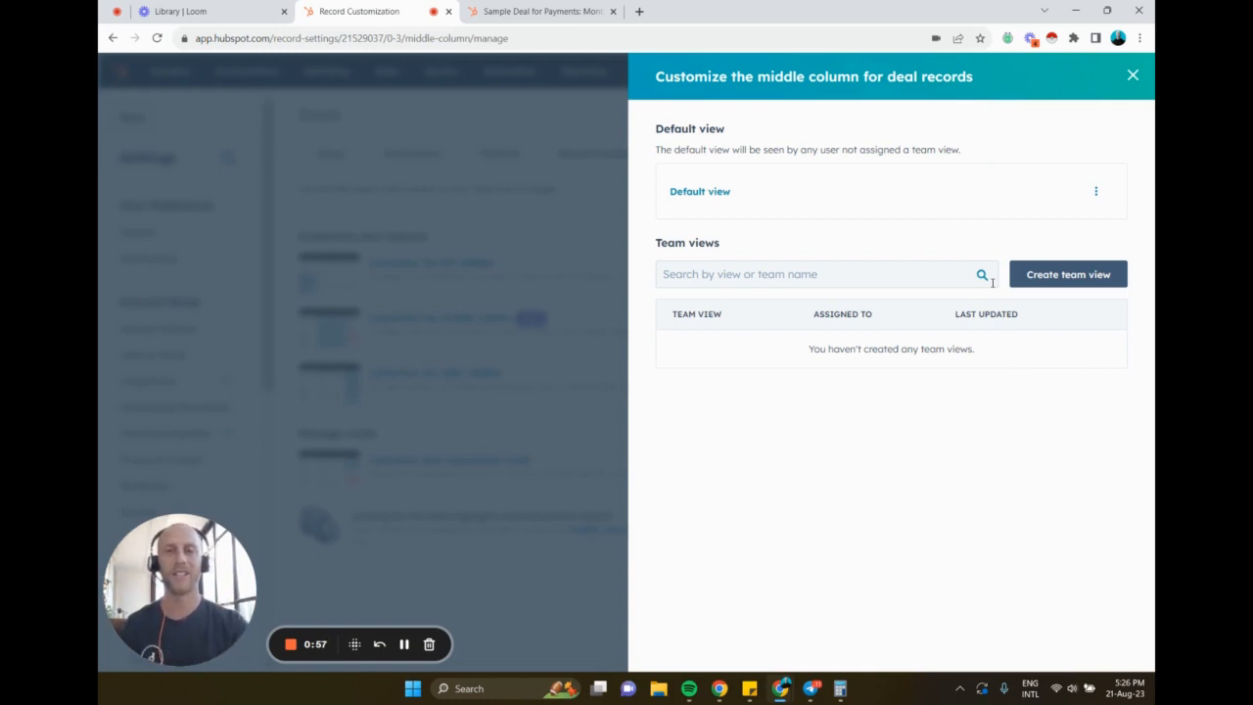
# - Switch to the sample deal record and review the cards in the middle column of its Overview tab
pyautogui.moveTo(563, 5); pyautogui.dragTo(441, 11)
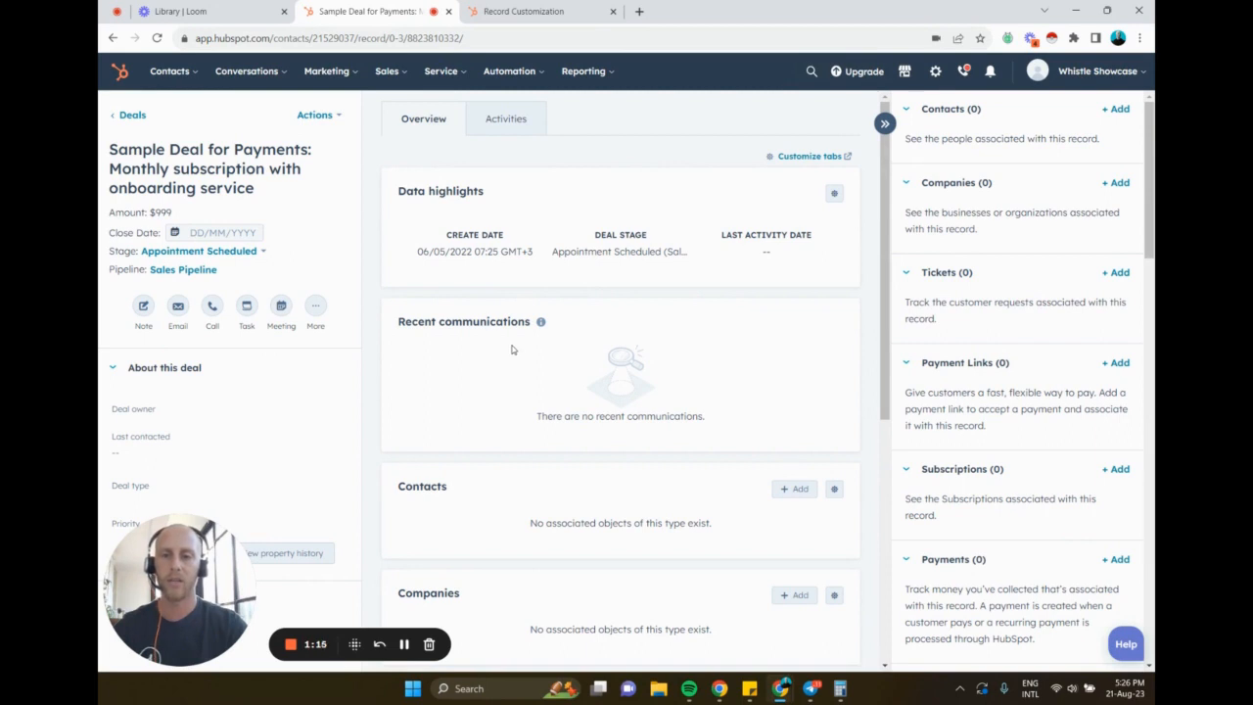
pyautogui.scroll(-2, 511, 349)
pyautogui.scroll(-2, 500, 454)
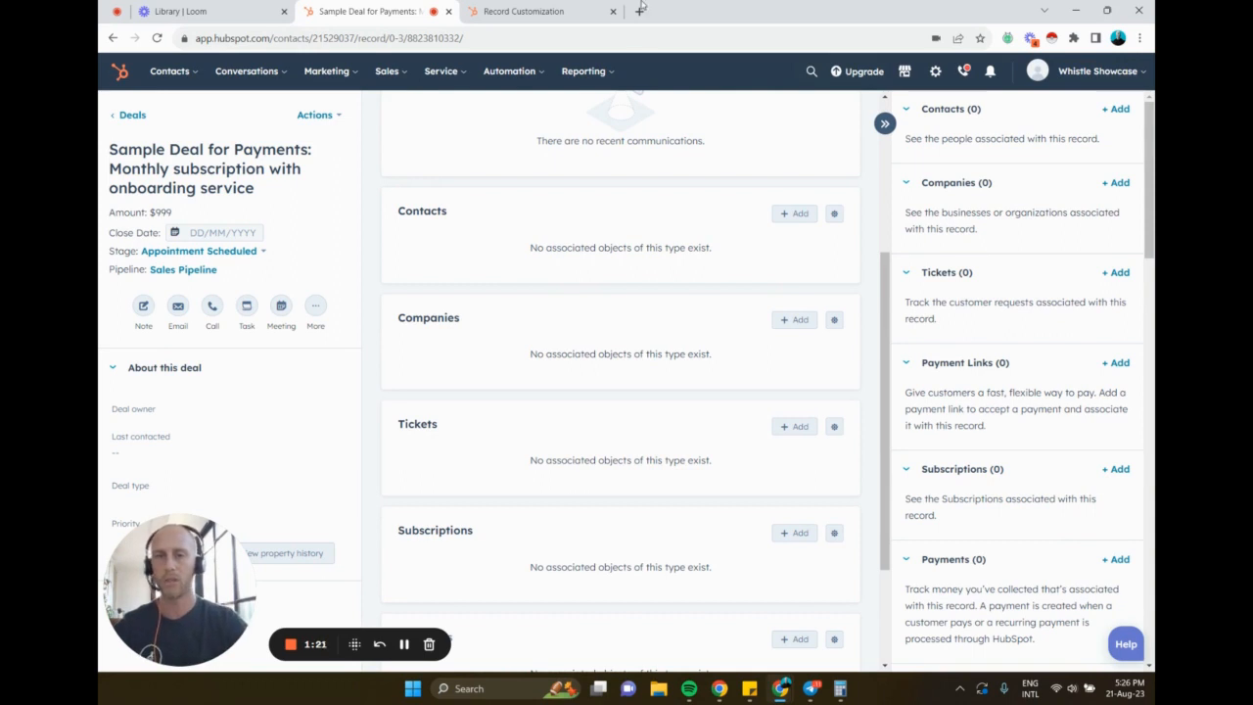
# - Return to the middle column customization, create a new team view for deal records and name it Sales Team
pyautogui.click(577, 11)
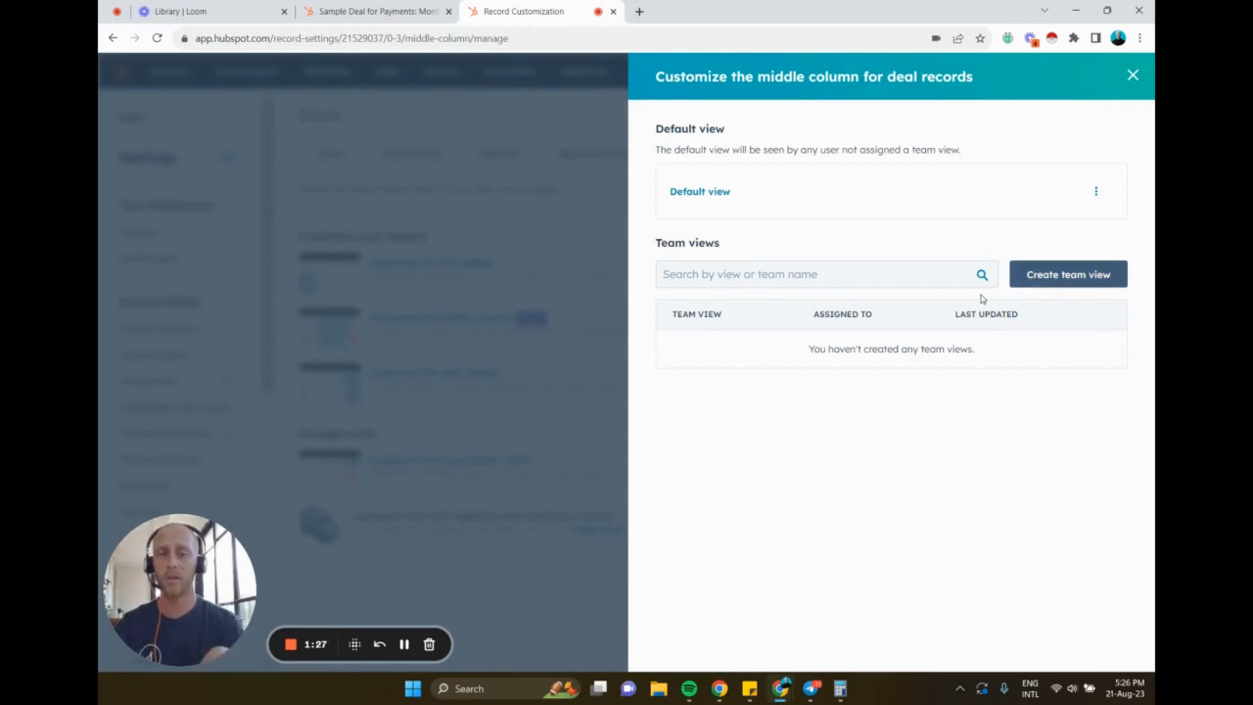
pyautogui.click(1109, 275)
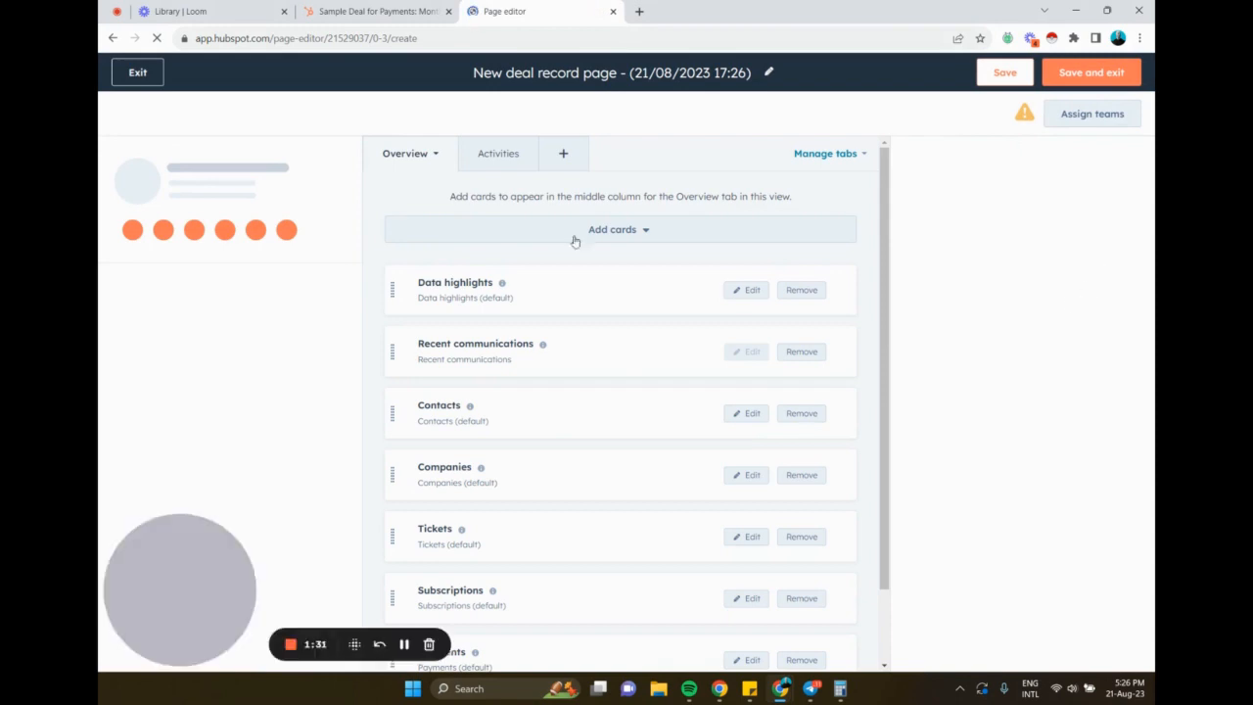
pyautogui.click(577, 72)
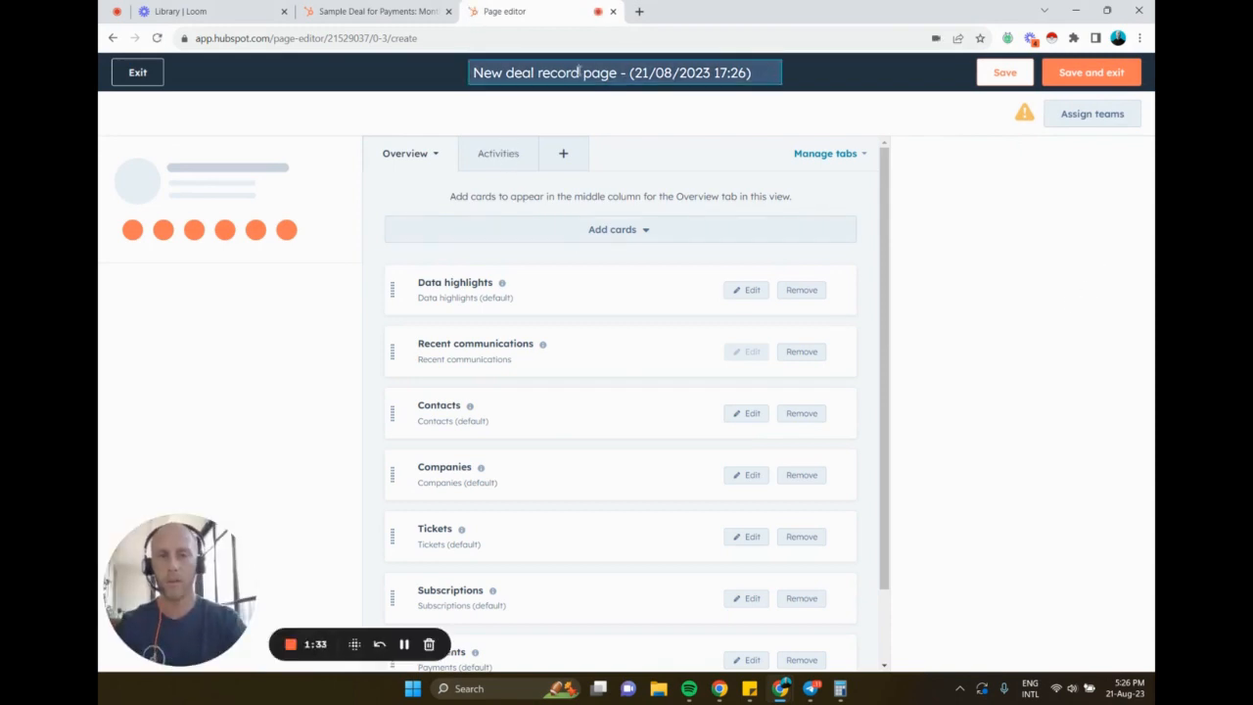
pyautogui.hotkey('ctrl', 'a')
pyautogui.press('BackSpace')
pyautogui.write('Sale')
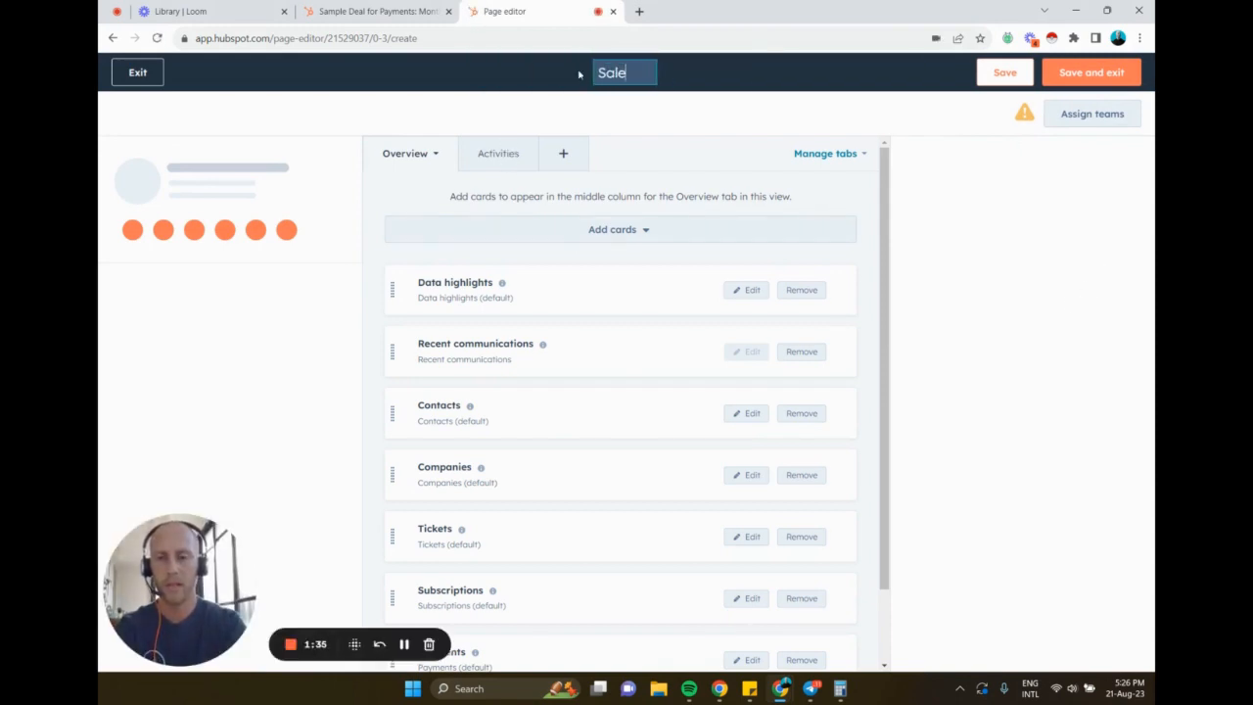
pyautogui.write('s Team')
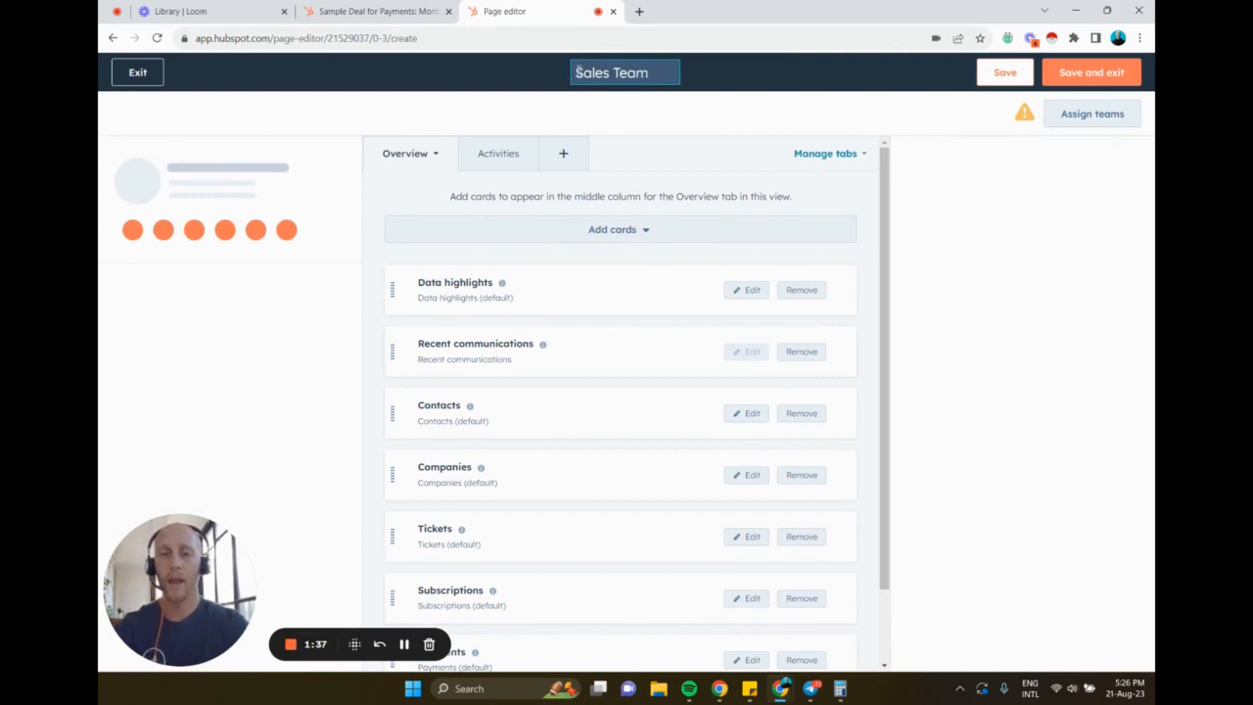
pyautogui.click(475, 114)
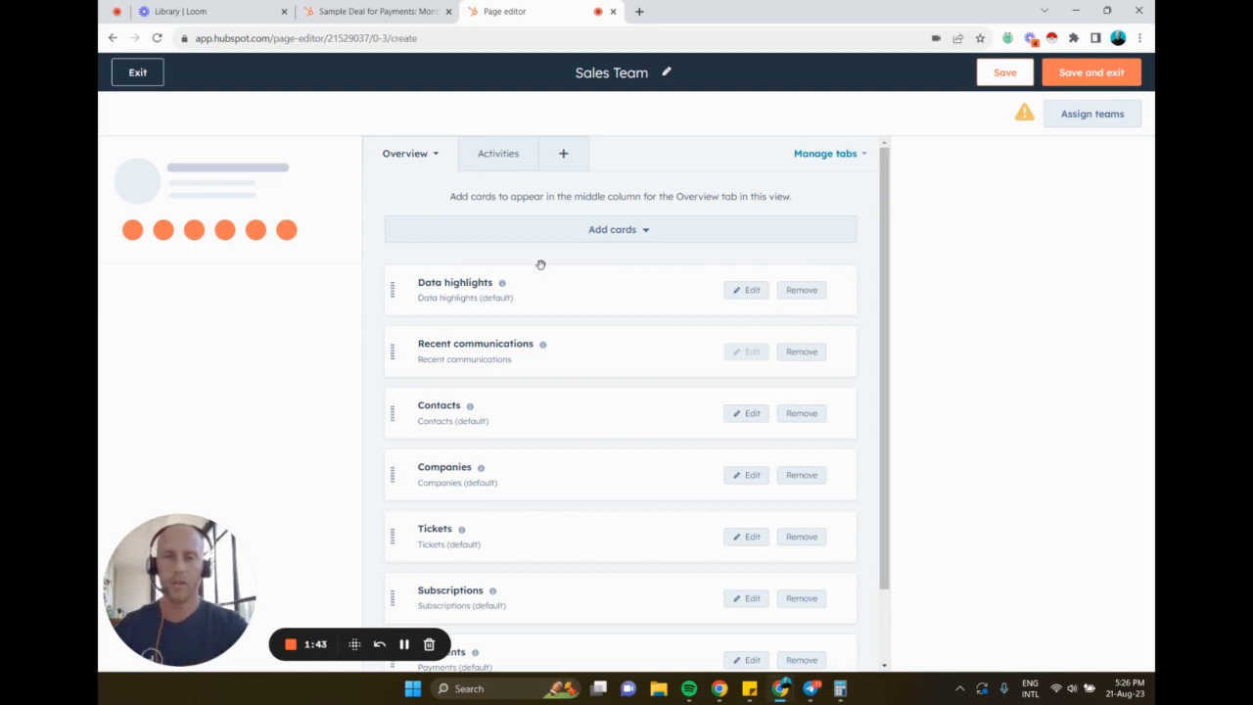
# - Remove the Clients and Tickets cards from the Overview tab of the Sales Team view
pyautogui.scroll(-1, 671, 262)
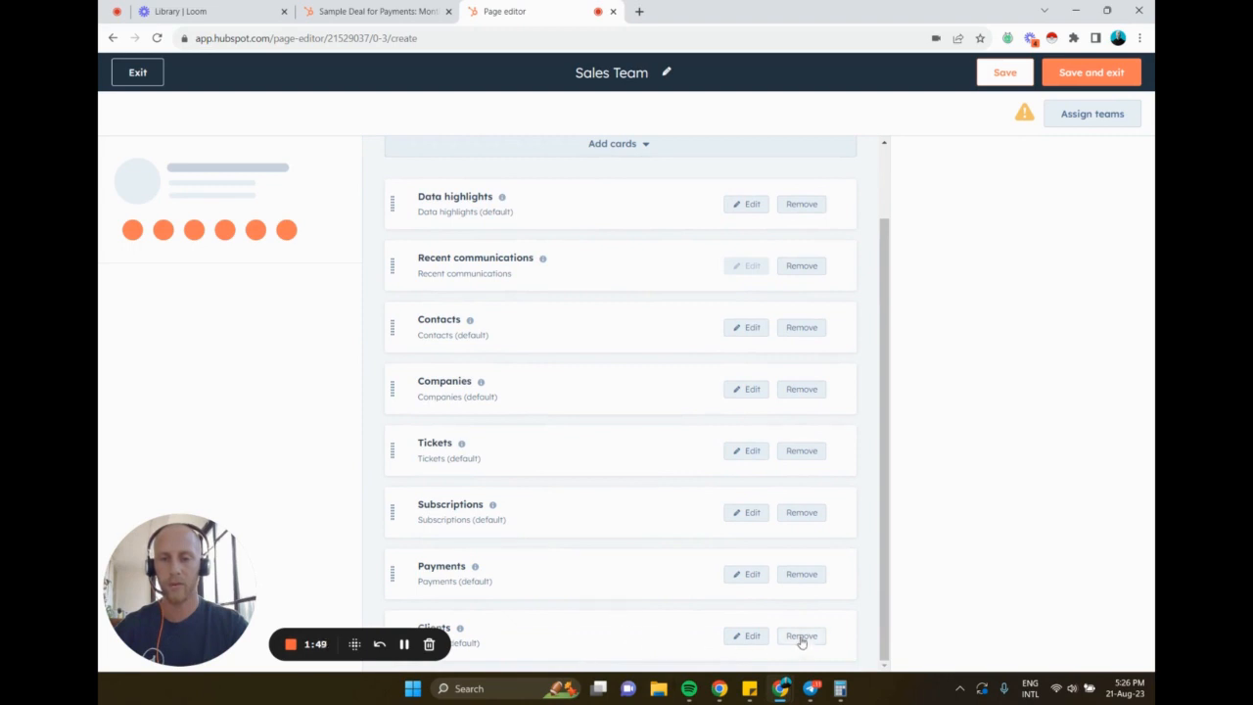
pyautogui.scroll(1, 797, 646)
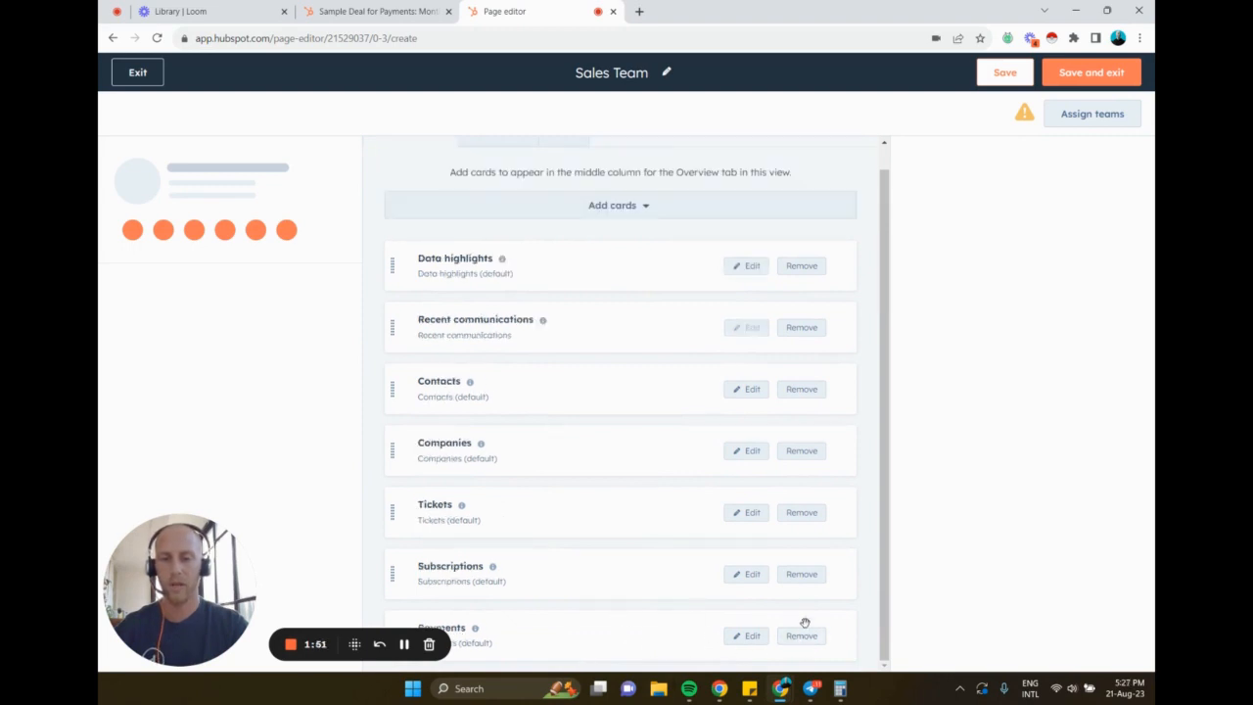
pyautogui.click(802, 513)
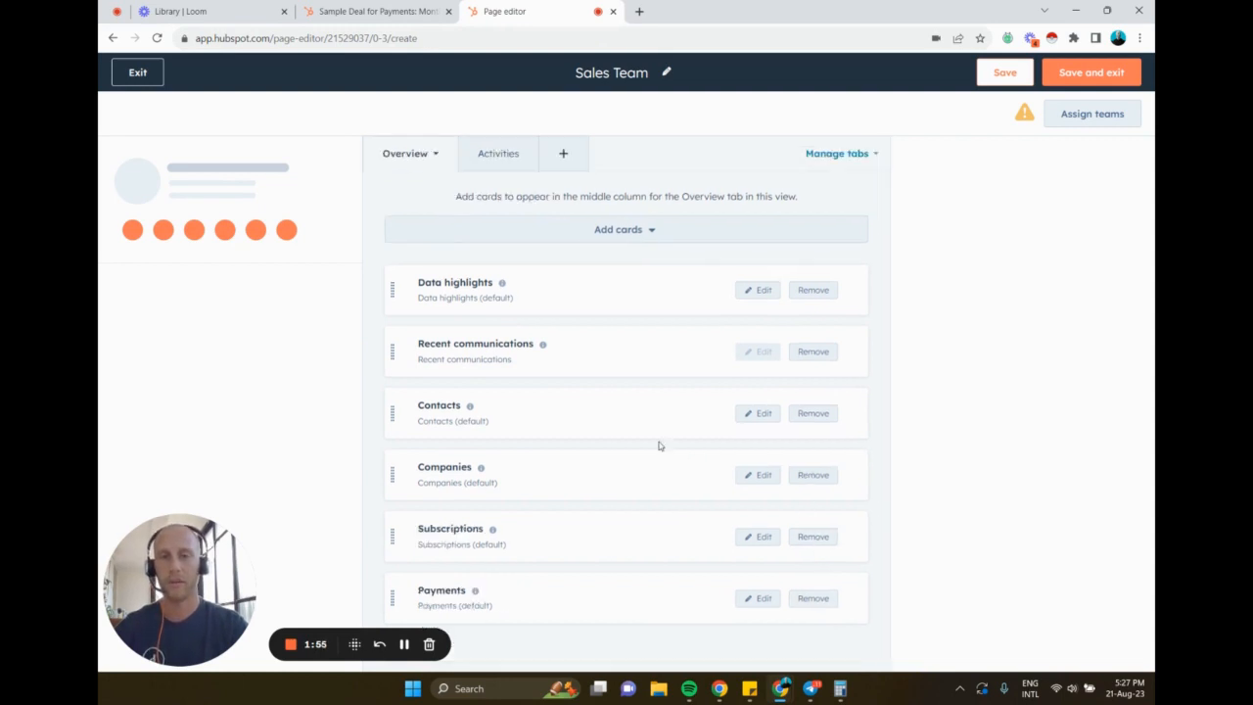
# - Start a new card for the Overview tab, review the available card types and choose Report card
pyautogui.click(624, 232)
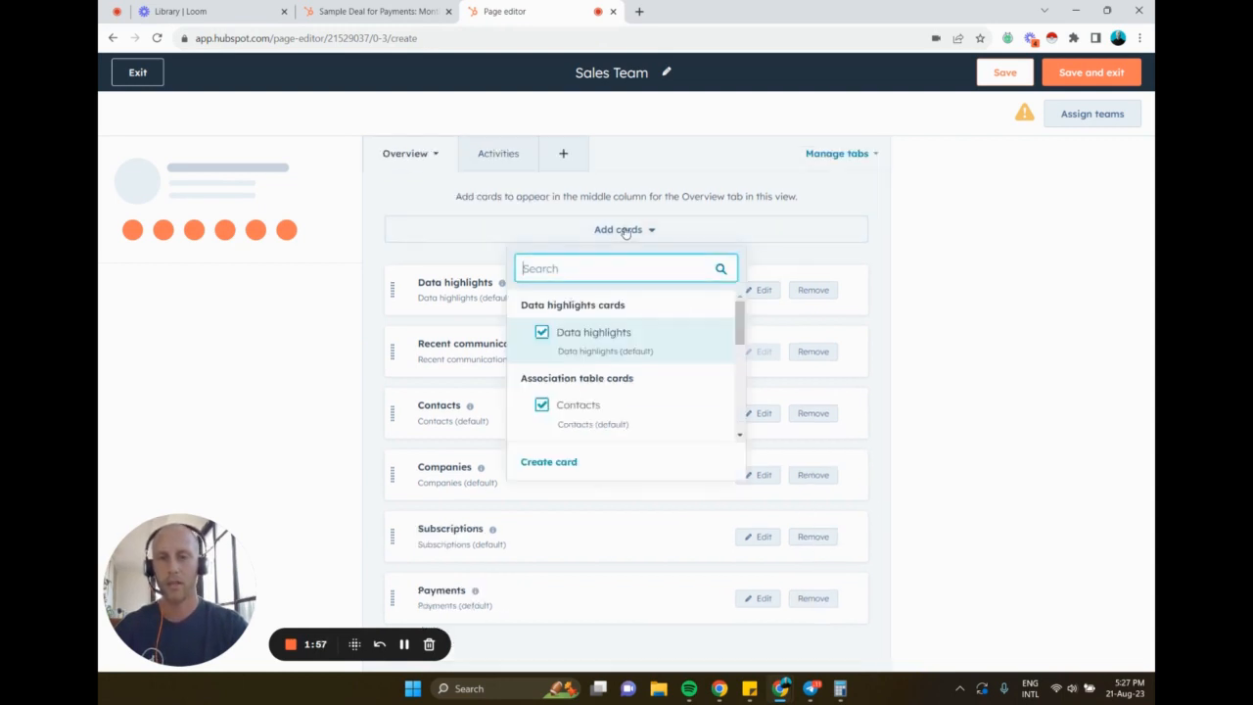
pyautogui.click(549, 462)
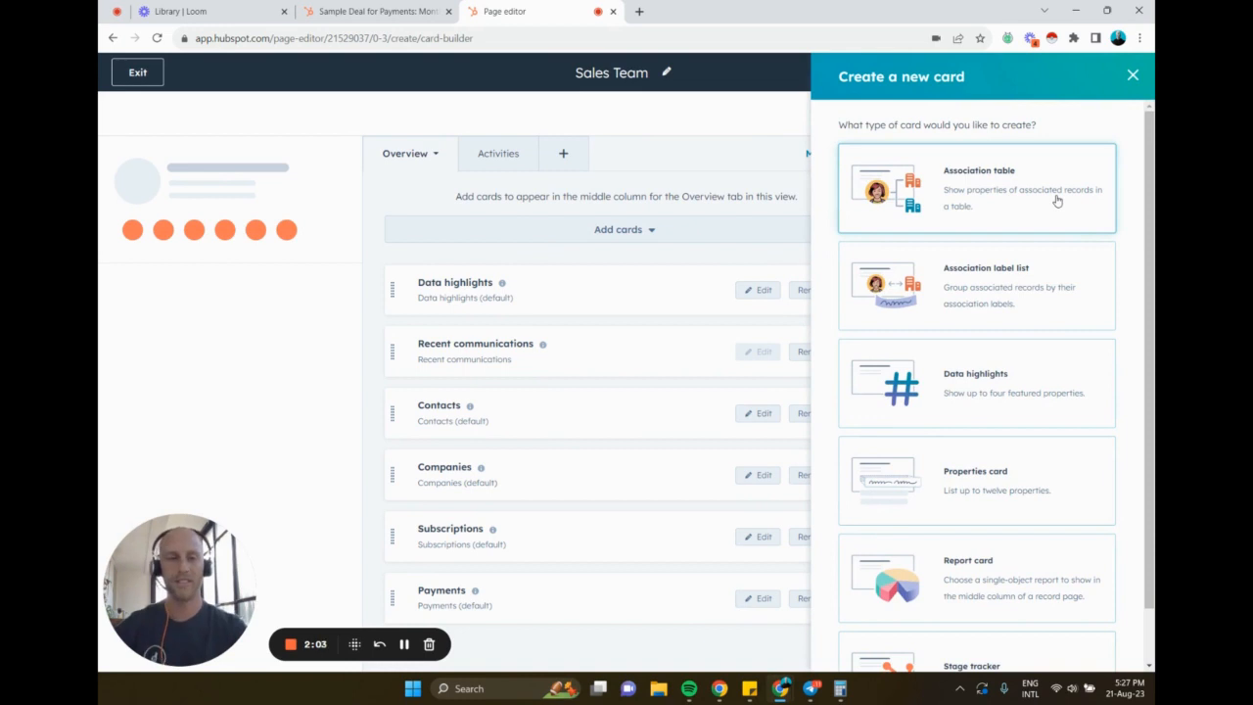
pyautogui.scroll(-1, 1023, 244)
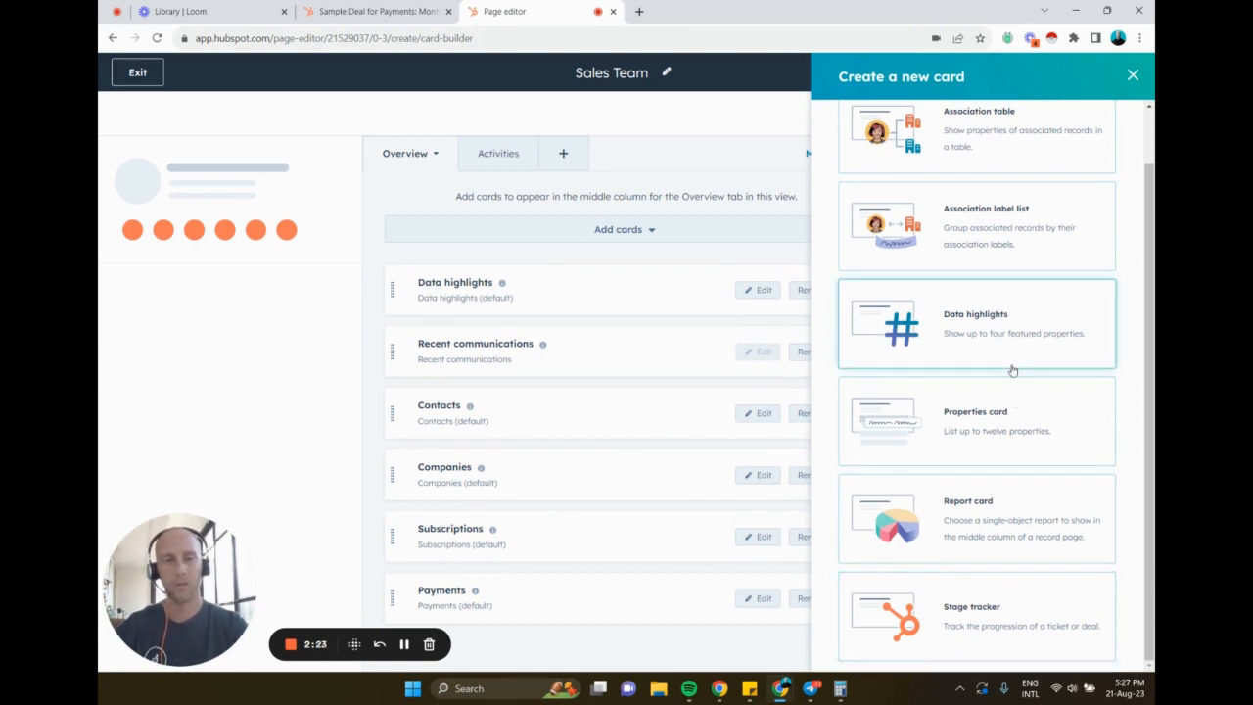
pyautogui.scroll(1, 1007, 392)
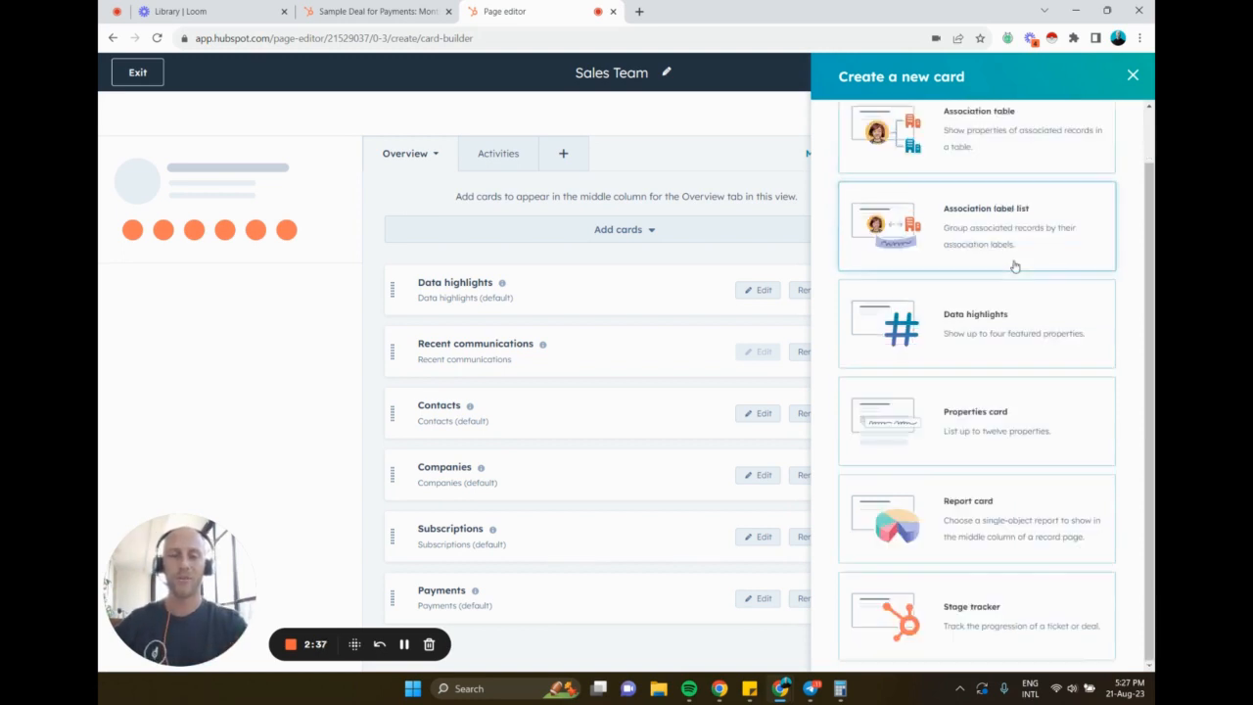
pyautogui.click(1042, 514)
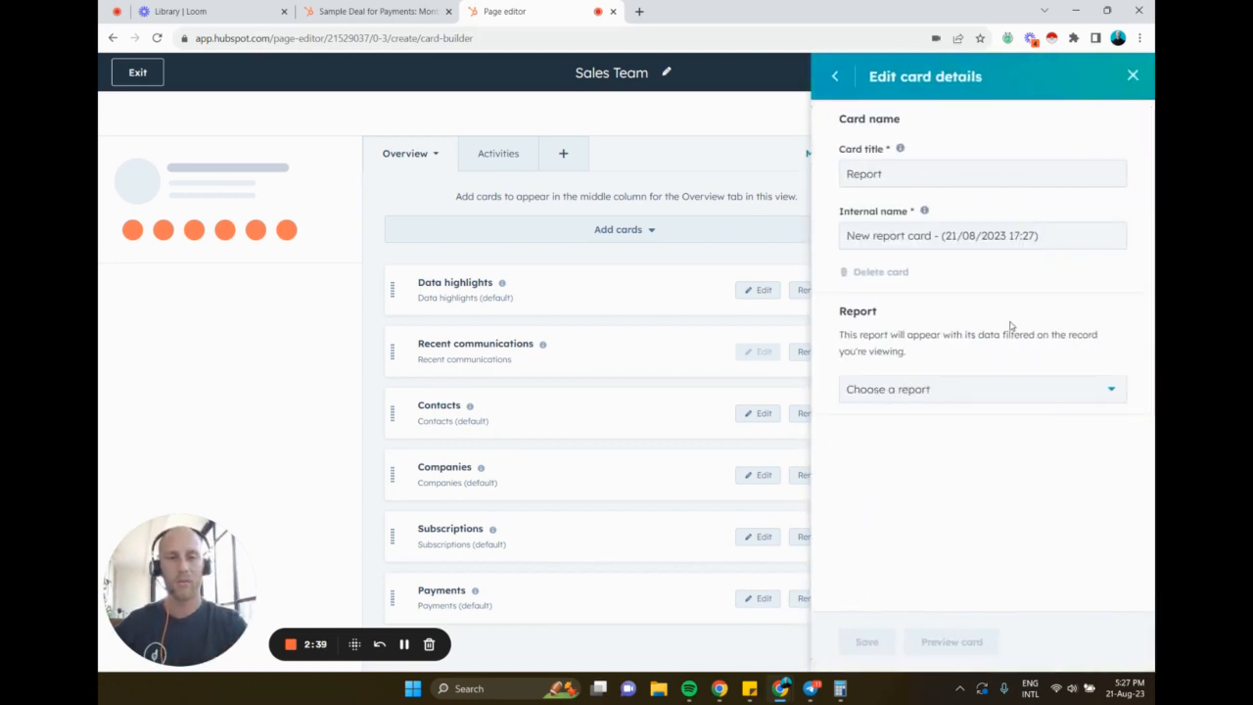
# - Search the reports for "deal" and choose "Deal average time spent in each stage" for the card
pyautogui.click(982, 395)
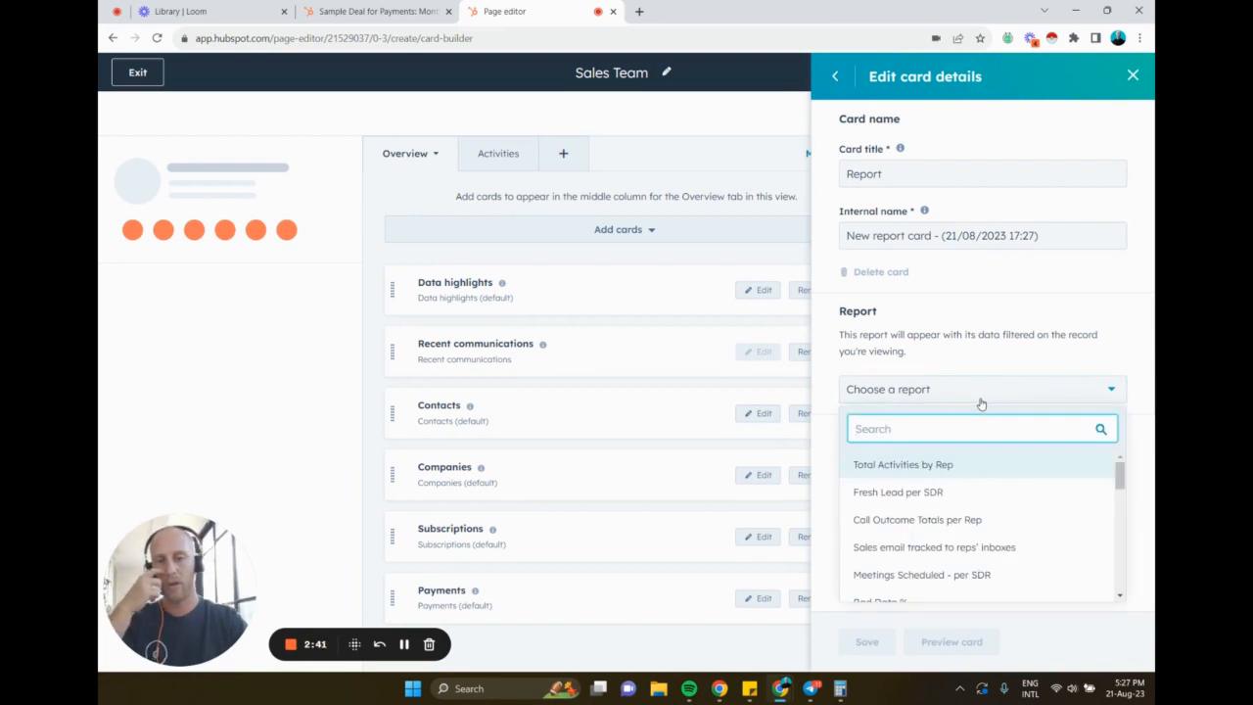
pyautogui.write('dealo')
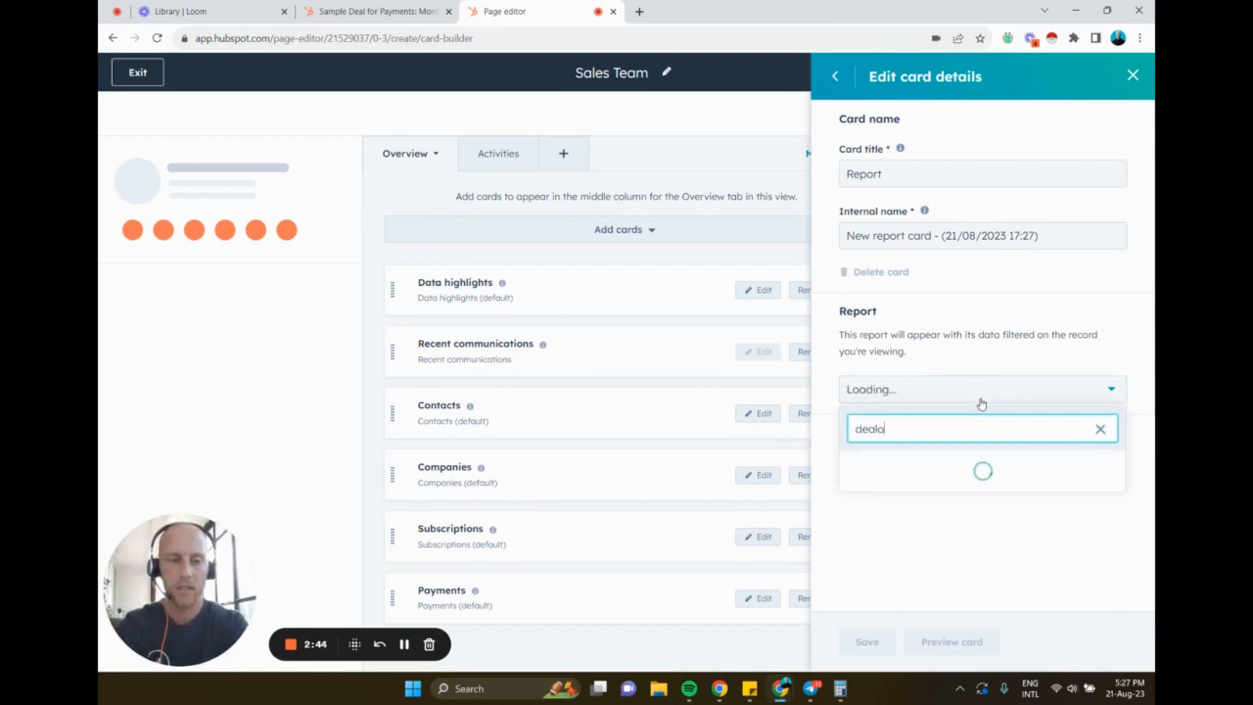
pyautogui.press('BackSpace')
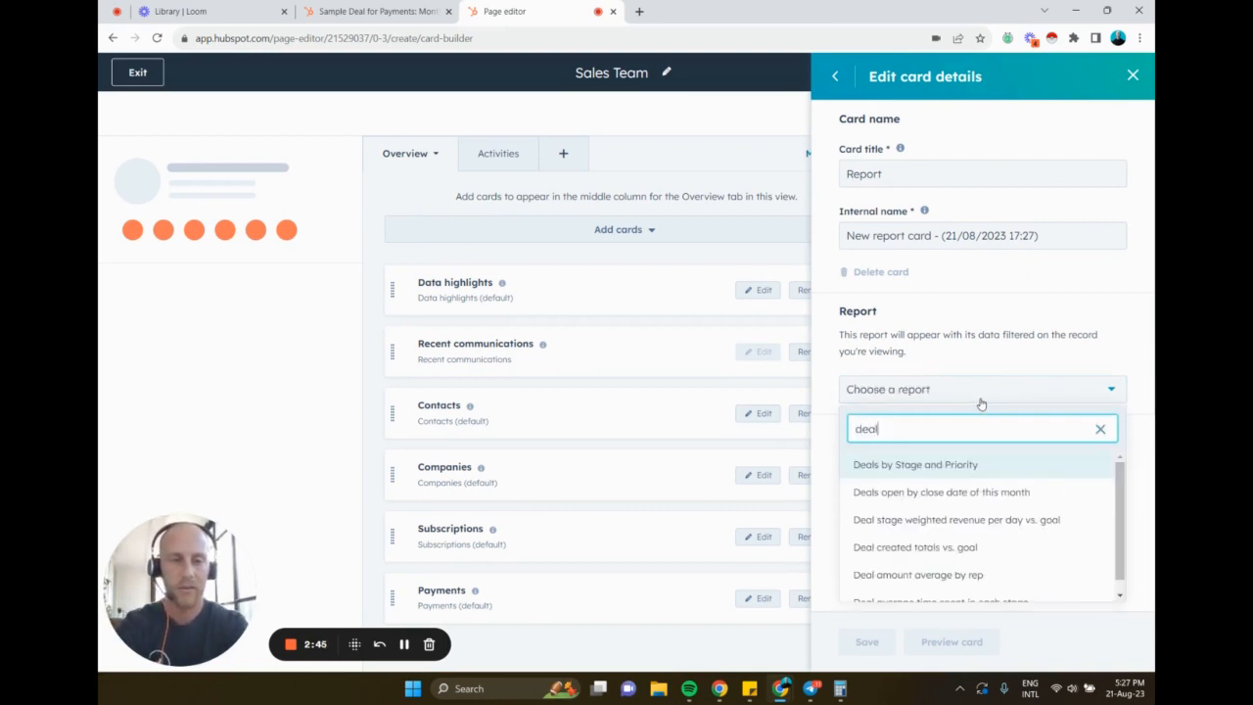
pyautogui.write('ou')
pyautogui.press('BackSpace')
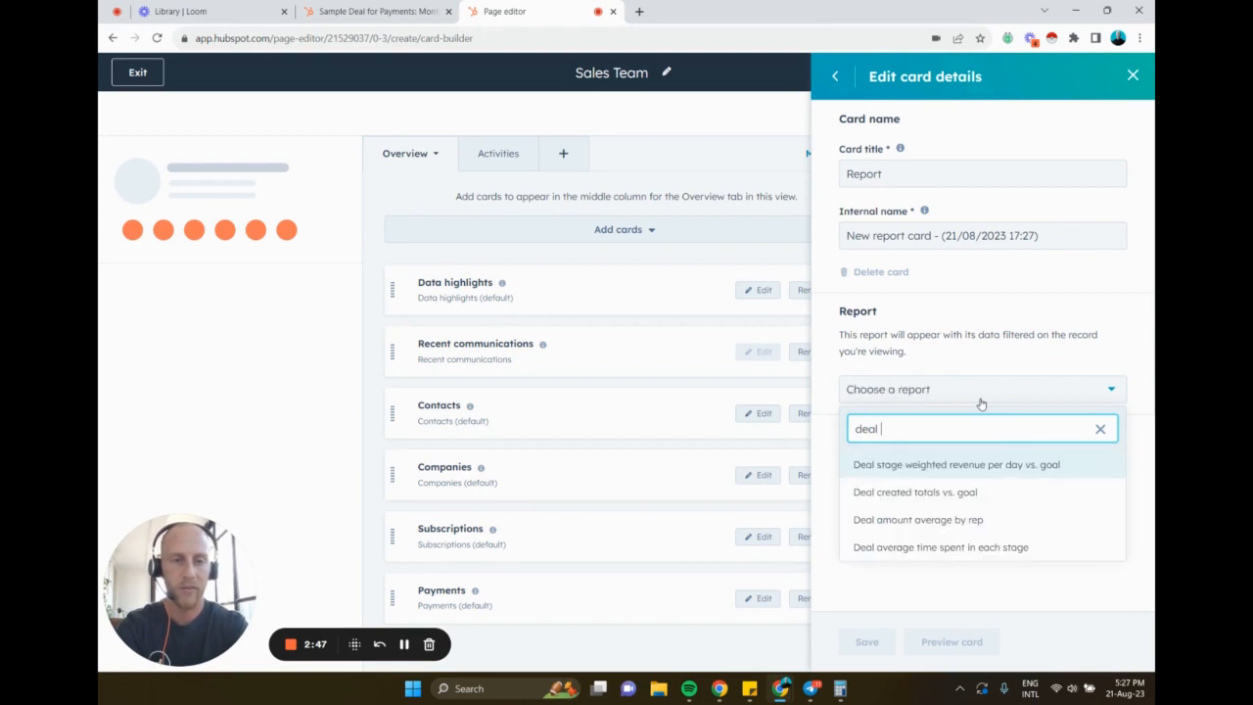
pyautogui.click(995, 546)
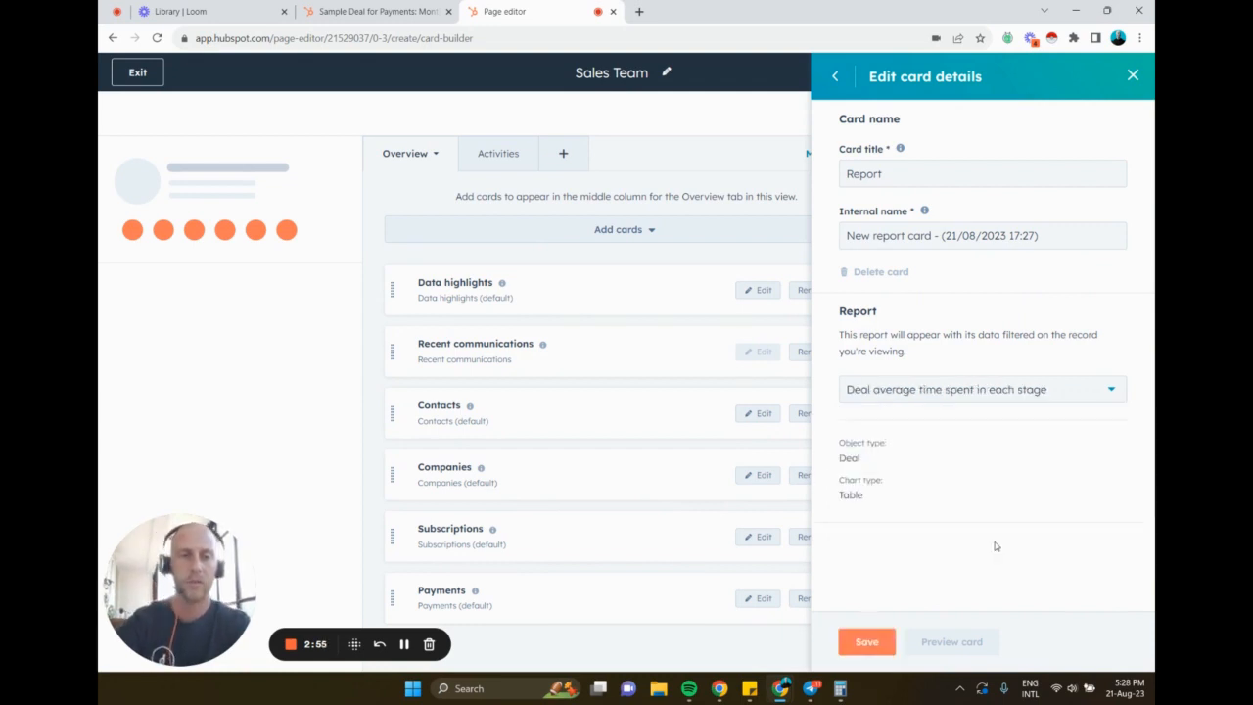
pyautogui.click(885, 650)
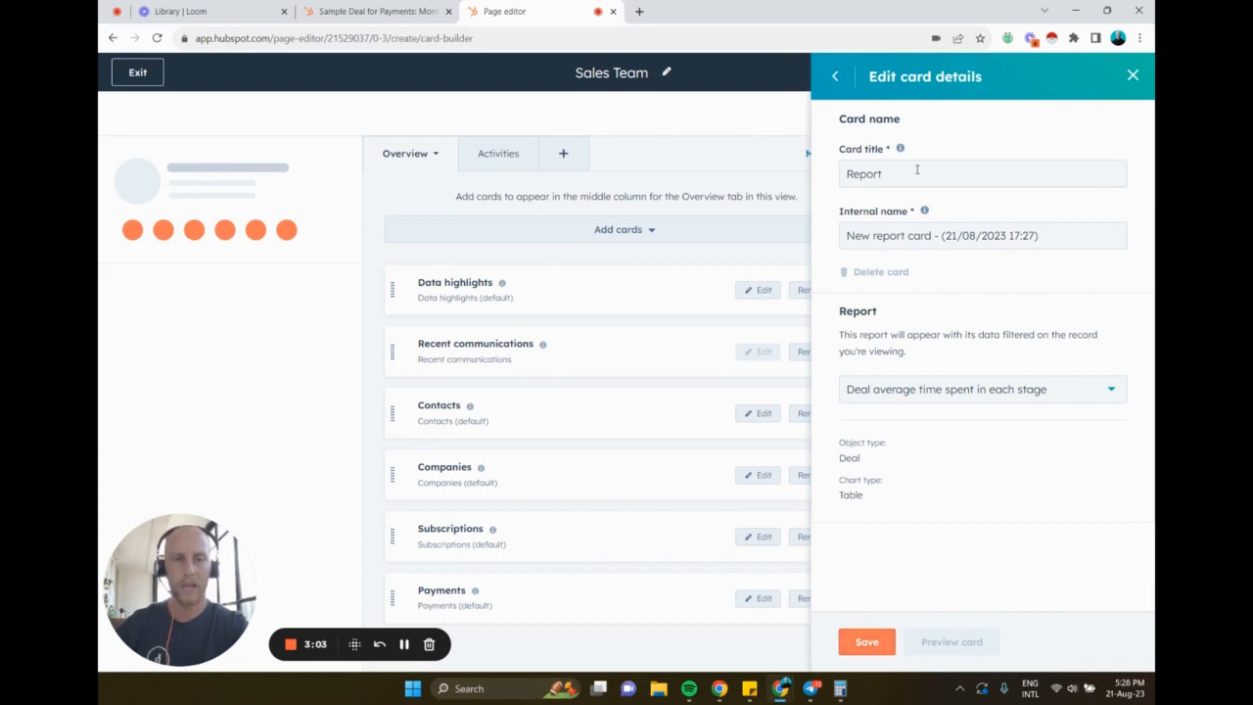
# - Title the report card "Average time spent in each stage" and save it
pyautogui.moveTo(915, 174); pyautogui.dragTo(726, 162)
pyautogui.write('Deal ')
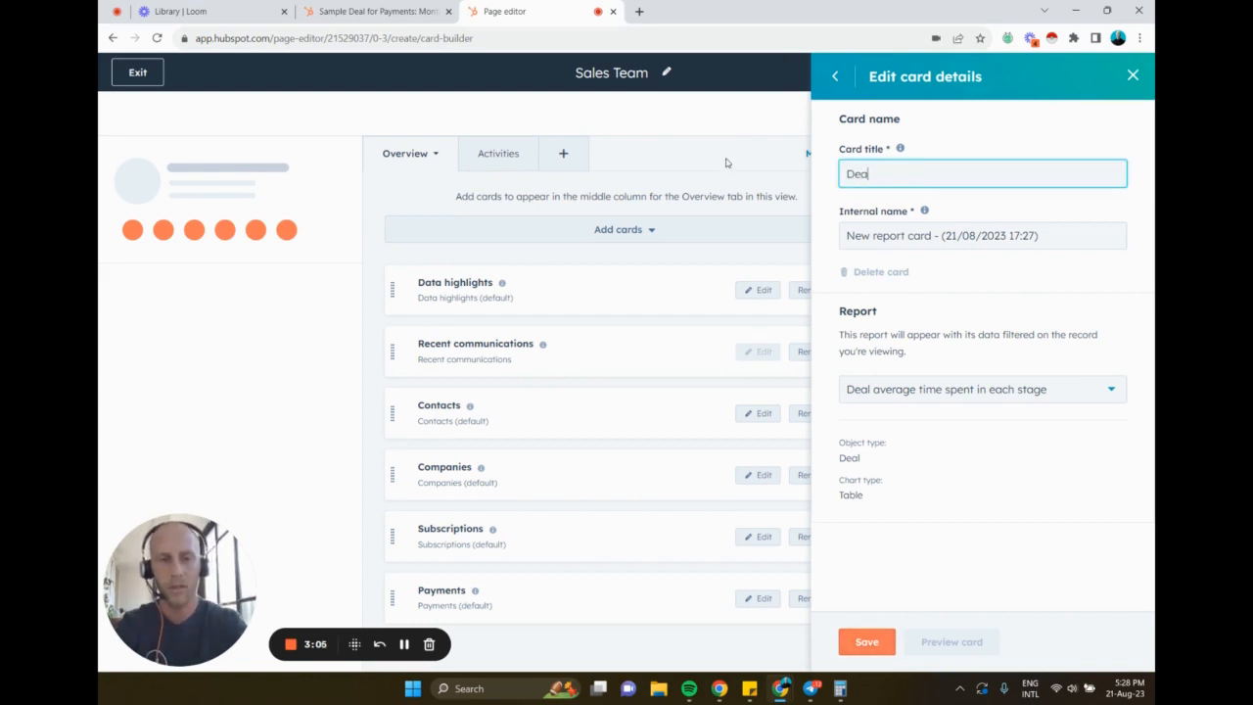
pyautogui.write('Amo')
pyautogui.press('BackSpace')
pyautogui.press('BackSpace')
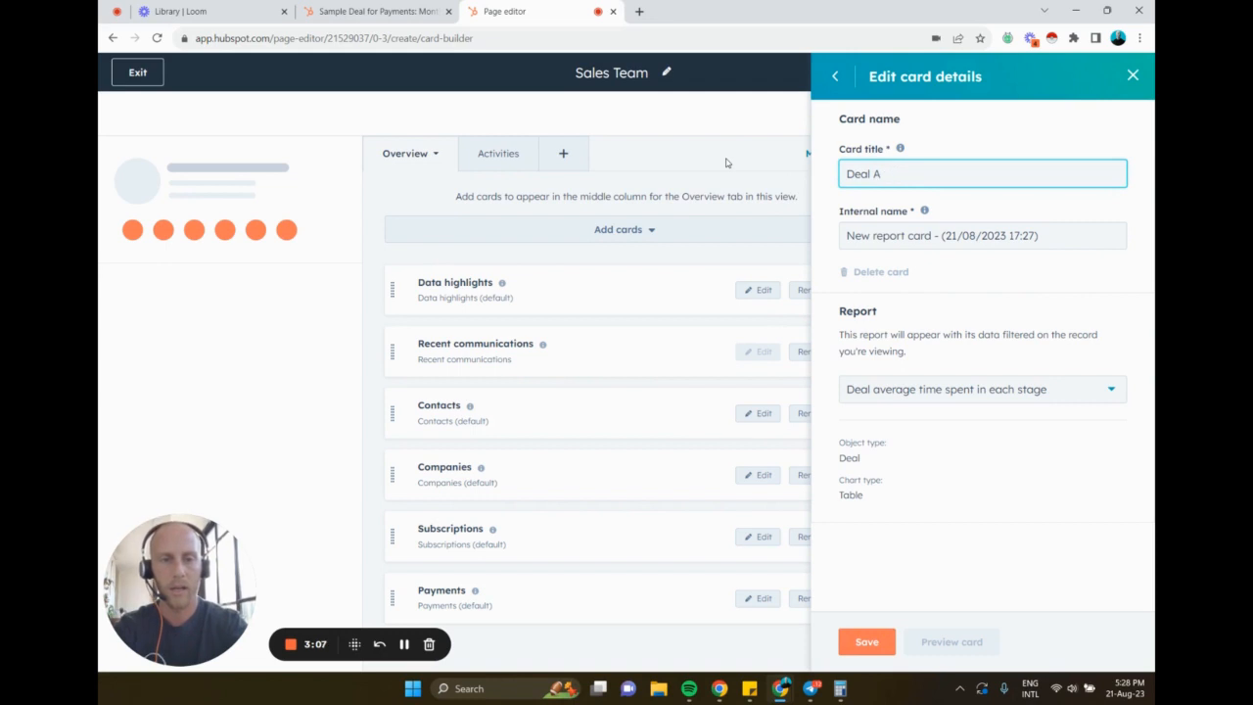
pyautogui.press('BackSpace')
pyautogui.press('BackSpace')
pyautogui.write('Ave')
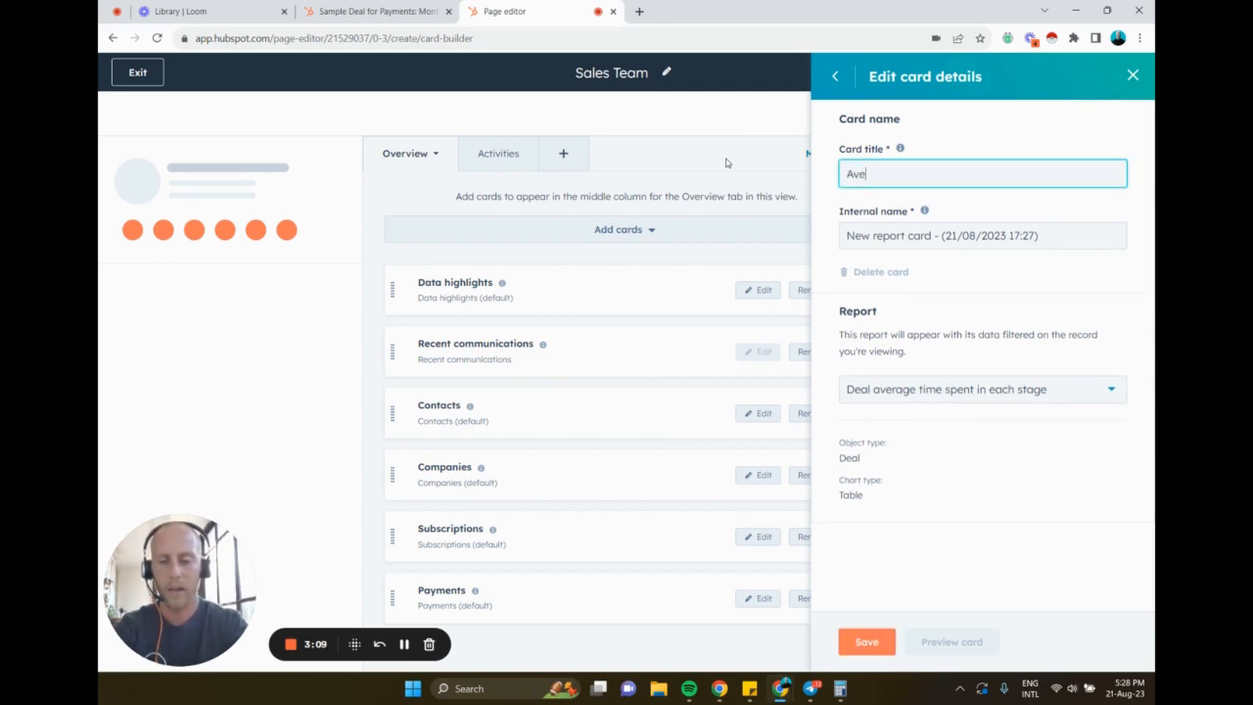
pyautogui.write('rage time ds')
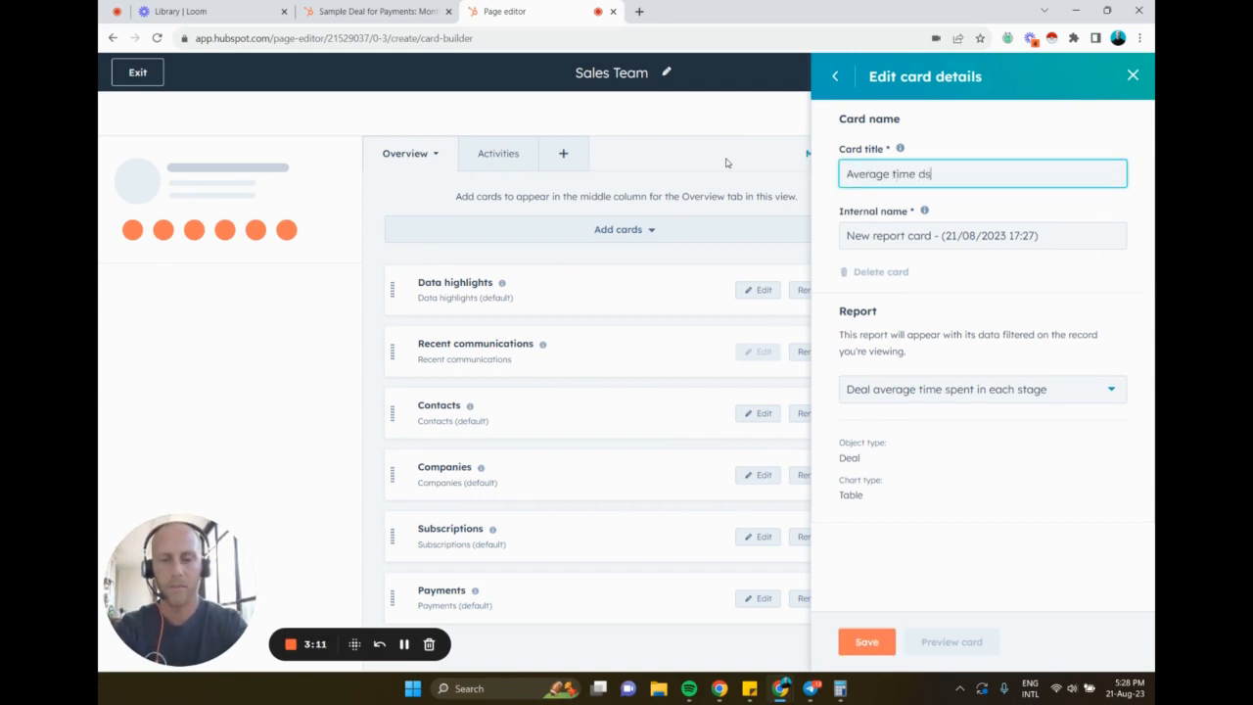
pyautogui.write('p')
pyautogui.press('BackSpace')
pyautogui.press('BackSpace')
pyautogui.press('BackSpace')
pyautogui.write('spent')
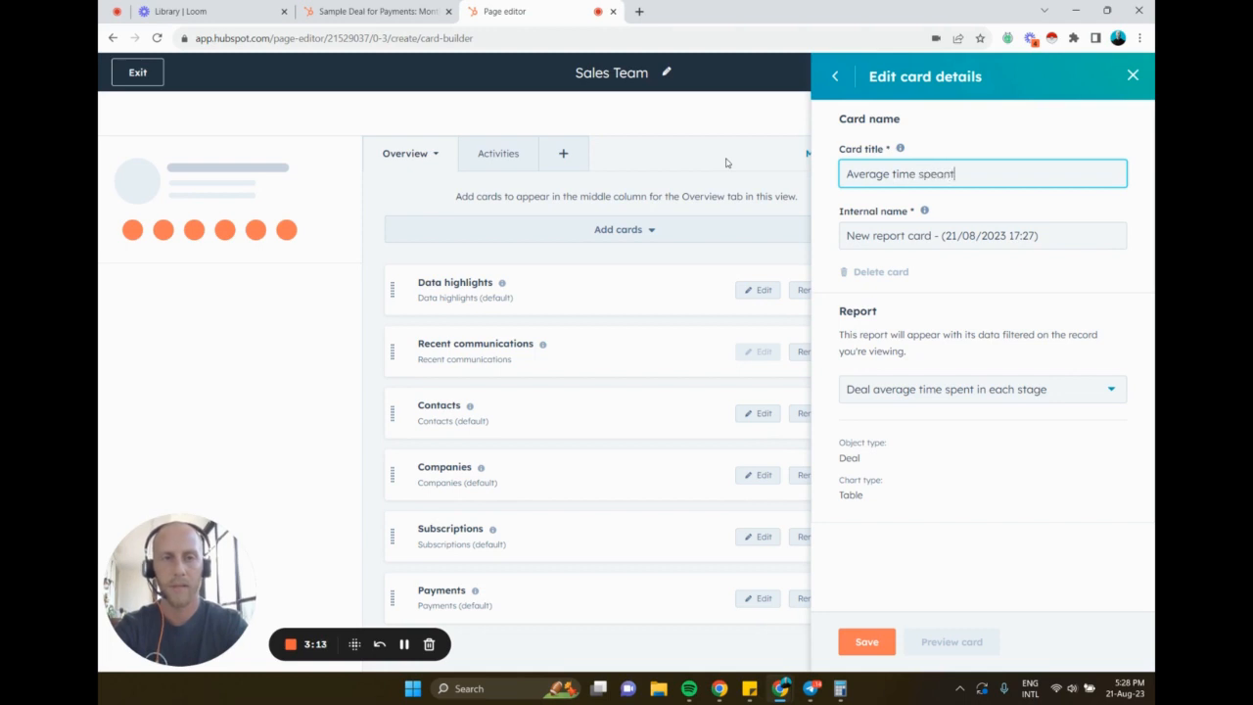
pyautogui.press('BackSpace')
pyautogui.press('BackSpace')
pyautogui.press('BackSpace')
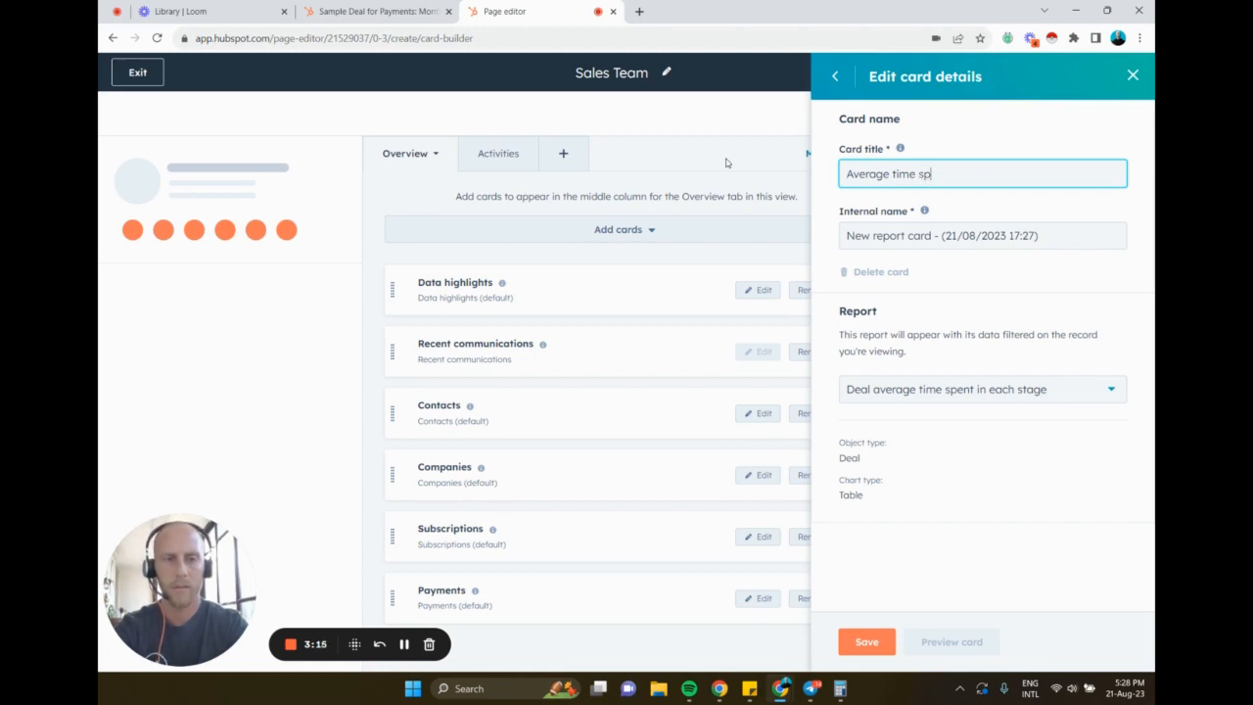
pyautogui.write('ent in each stage')
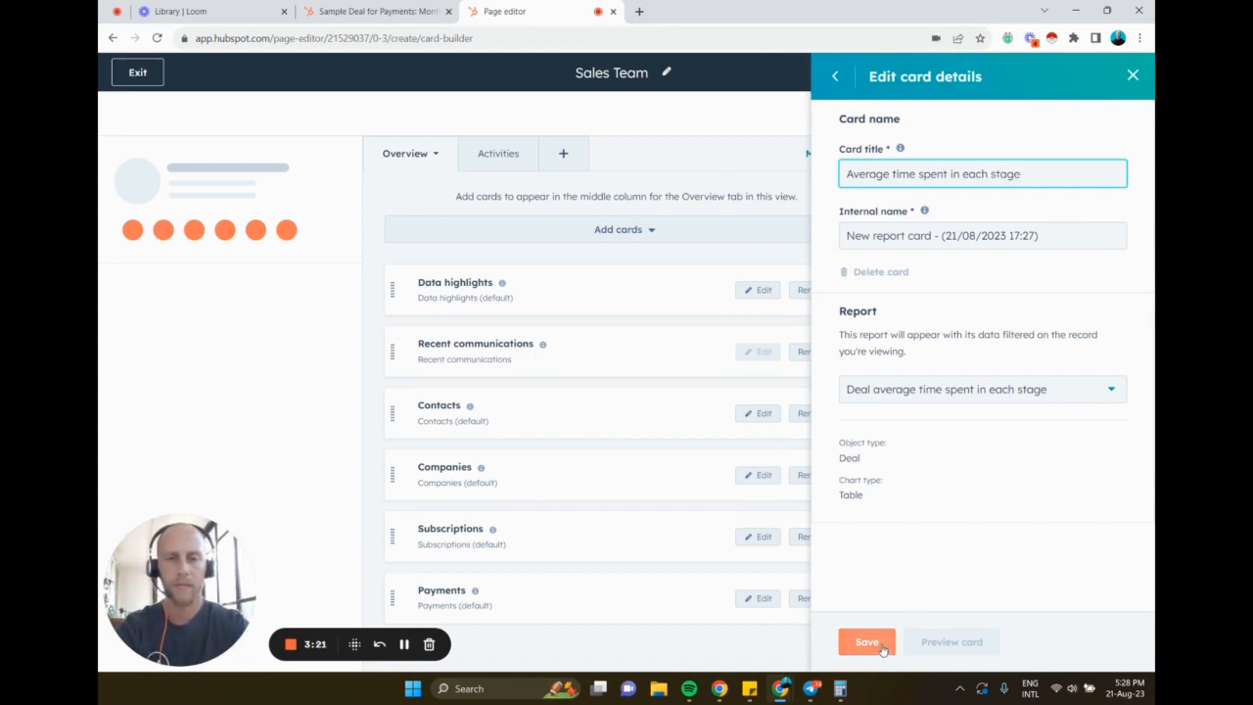
pyautogui.click(867, 642)
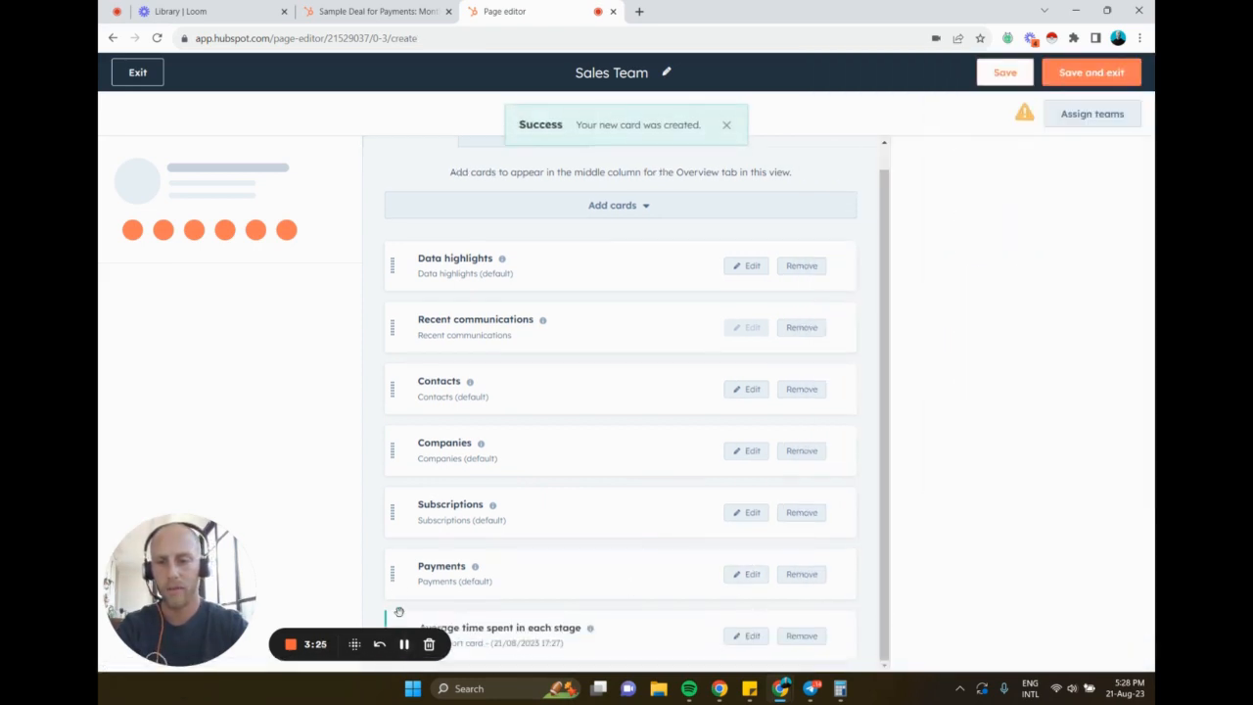
# - Move the Average time spent in each stage card above Data highlights on the Overview tab, and review the Activities tab and available cards
pyautogui.moveTo(395, 615); pyautogui.dragTo(396, 260)
pyautogui.click(501, 156)
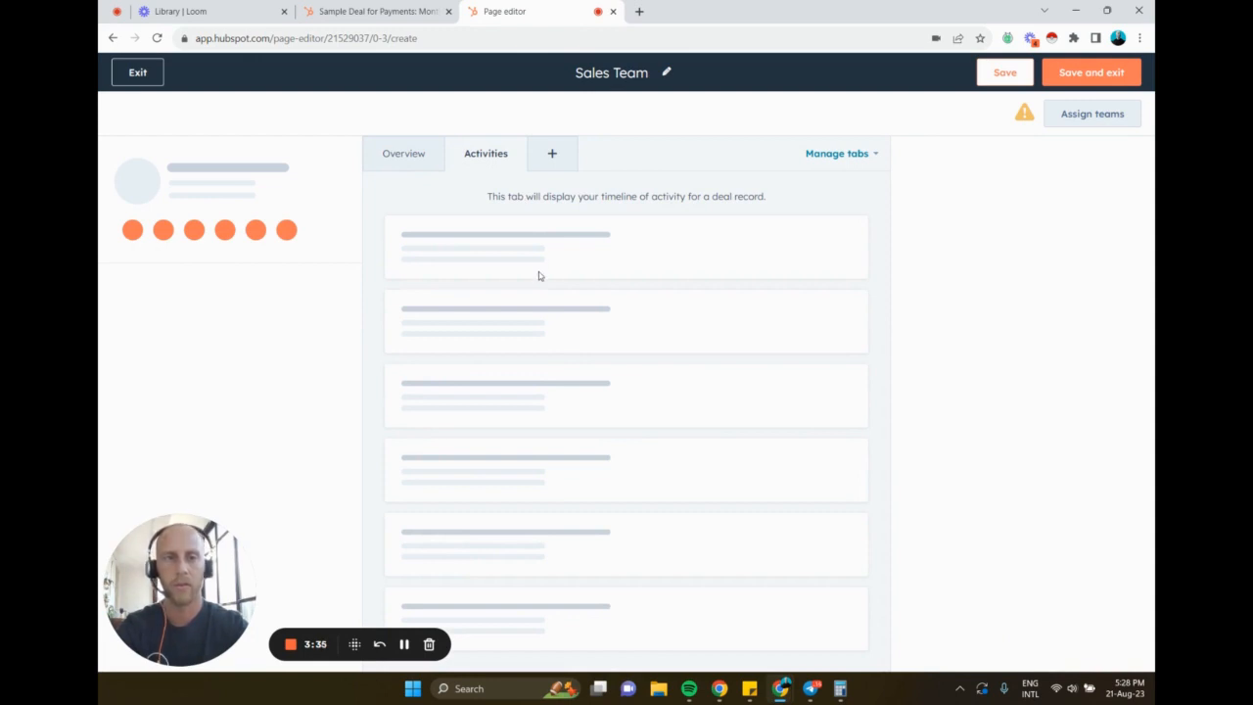
pyautogui.moveTo(1025, 115)
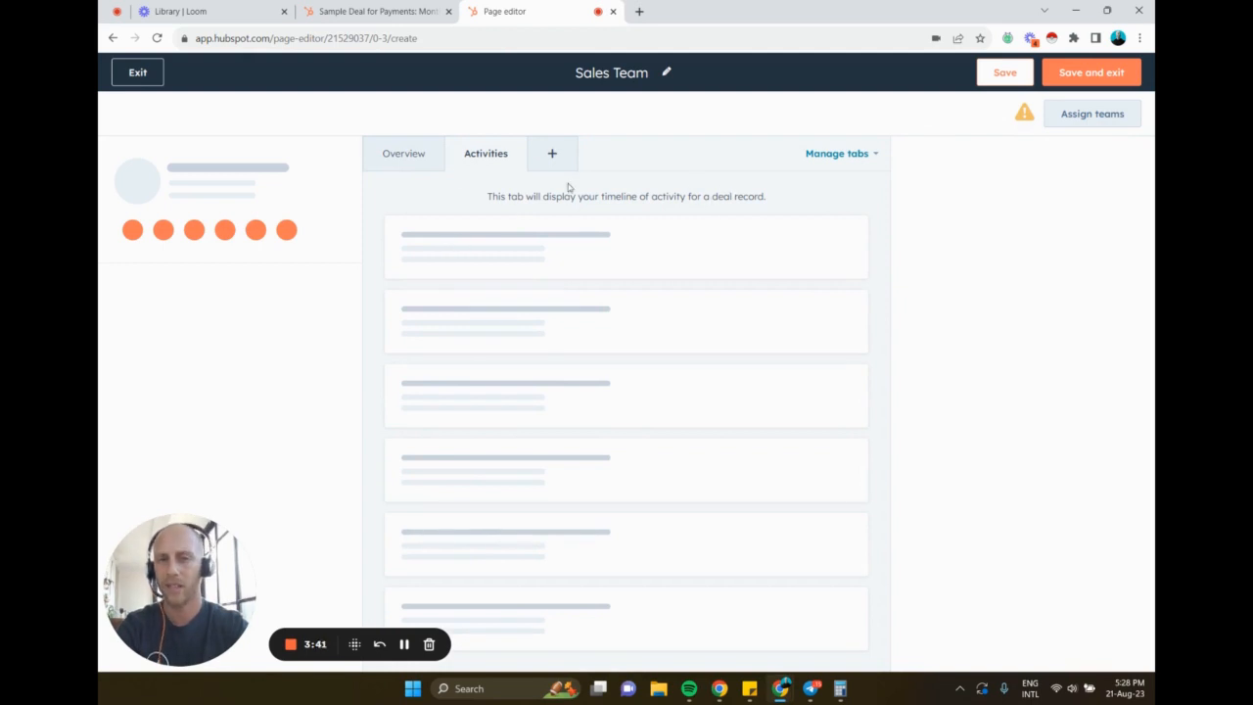
pyautogui.click(397, 157)
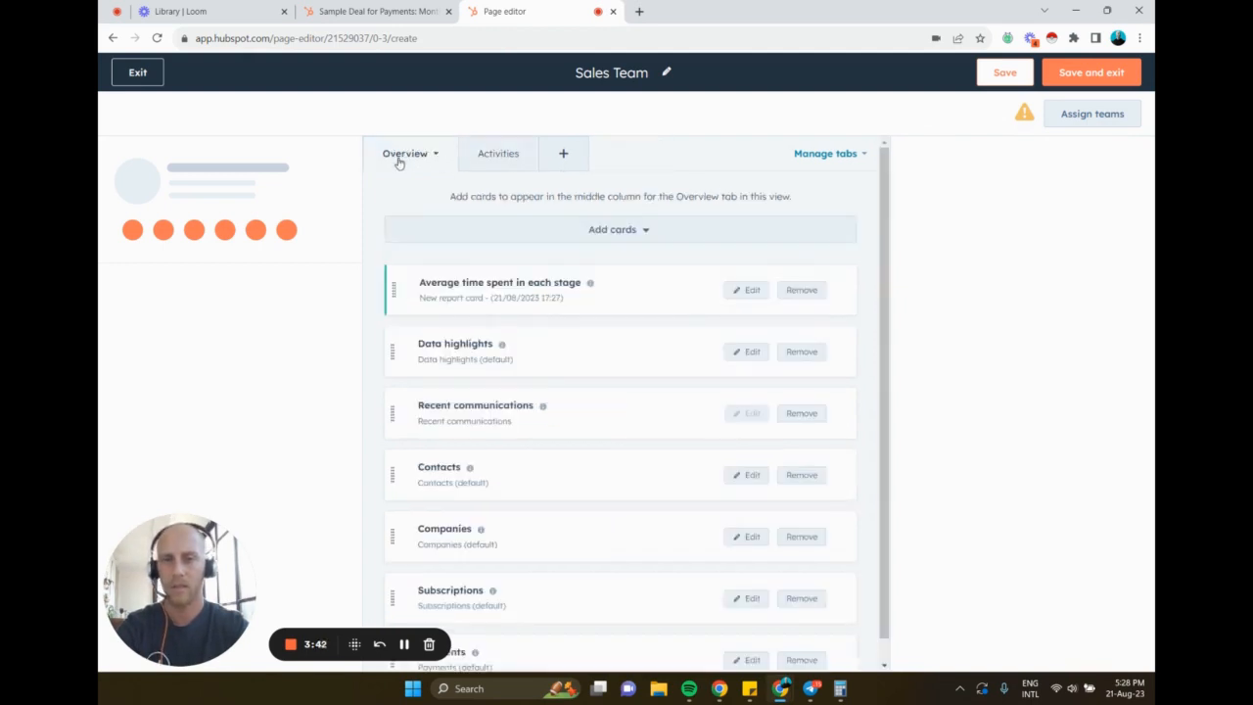
pyautogui.click(610, 239)
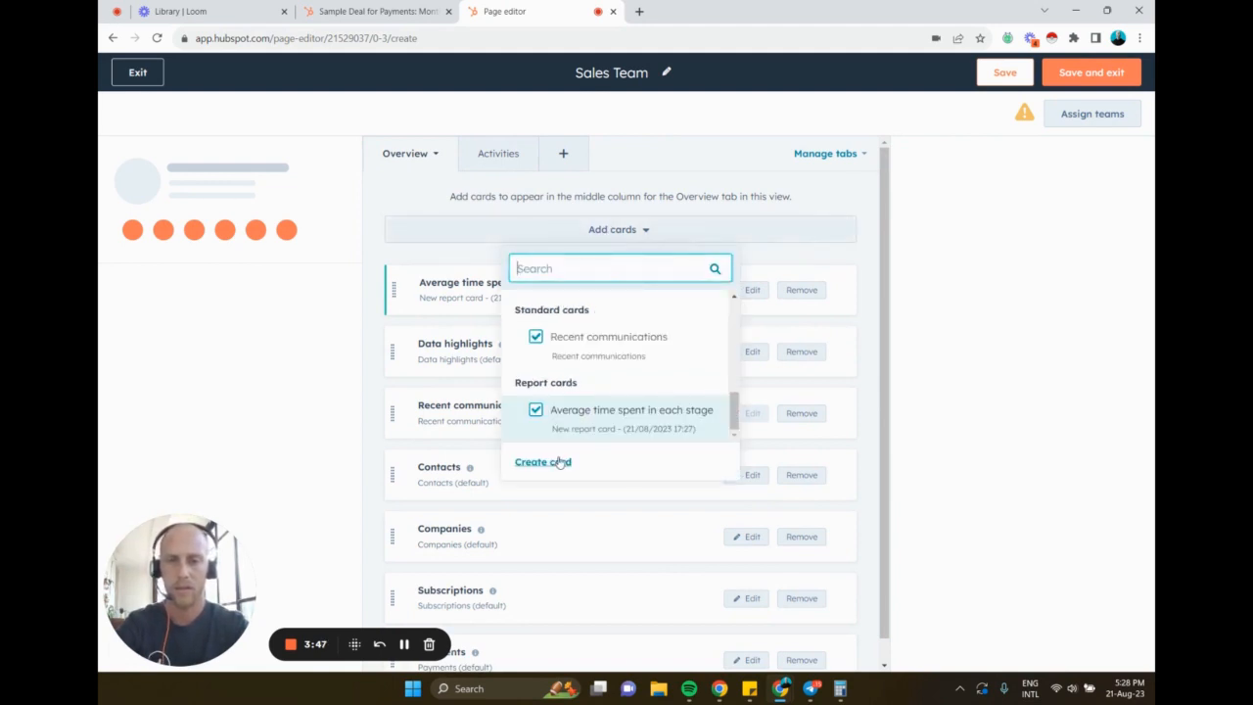
# - Create a new tab named "Test Tab" in the Sales Team view
pyautogui.click(498, 153)
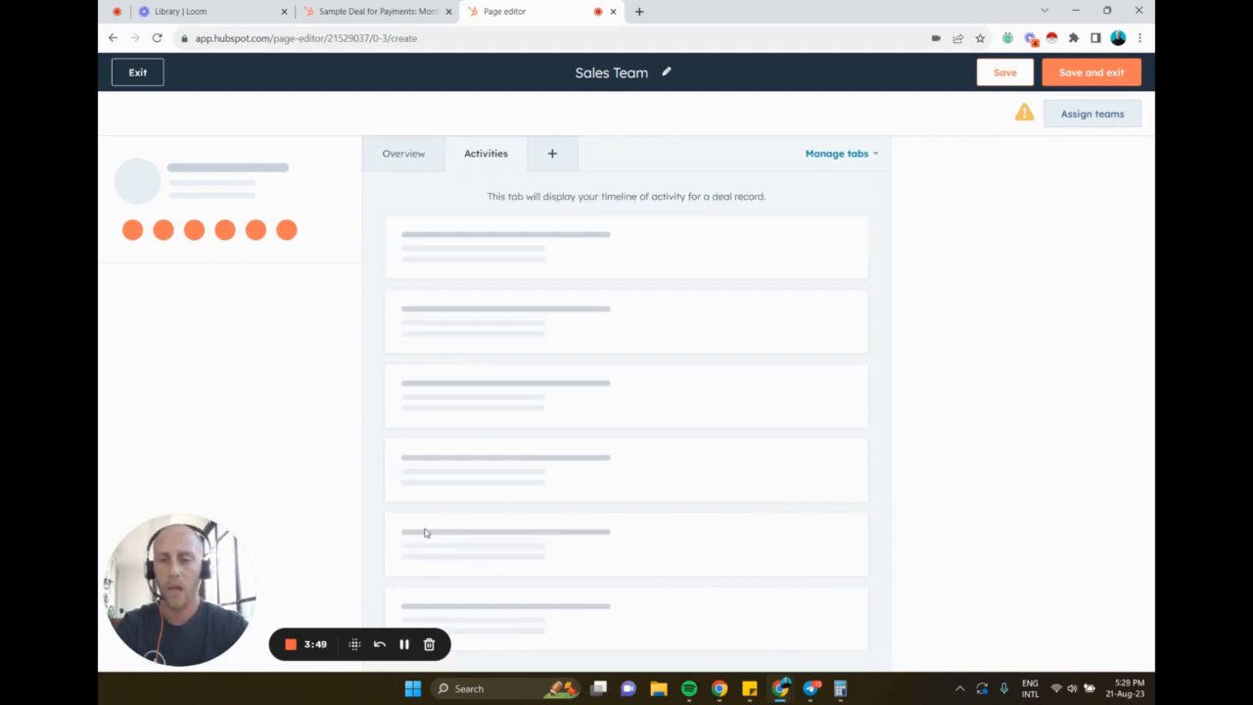
pyautogui.click(553, 156)
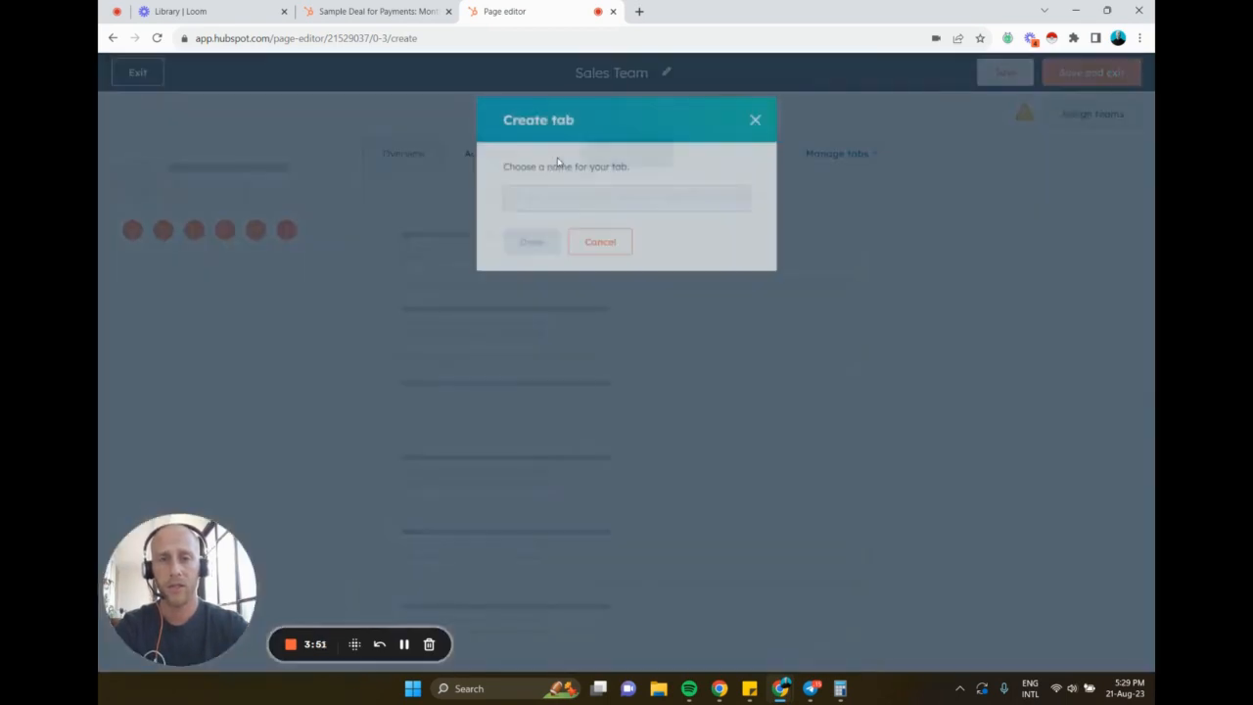
pyautogui.write('Te')
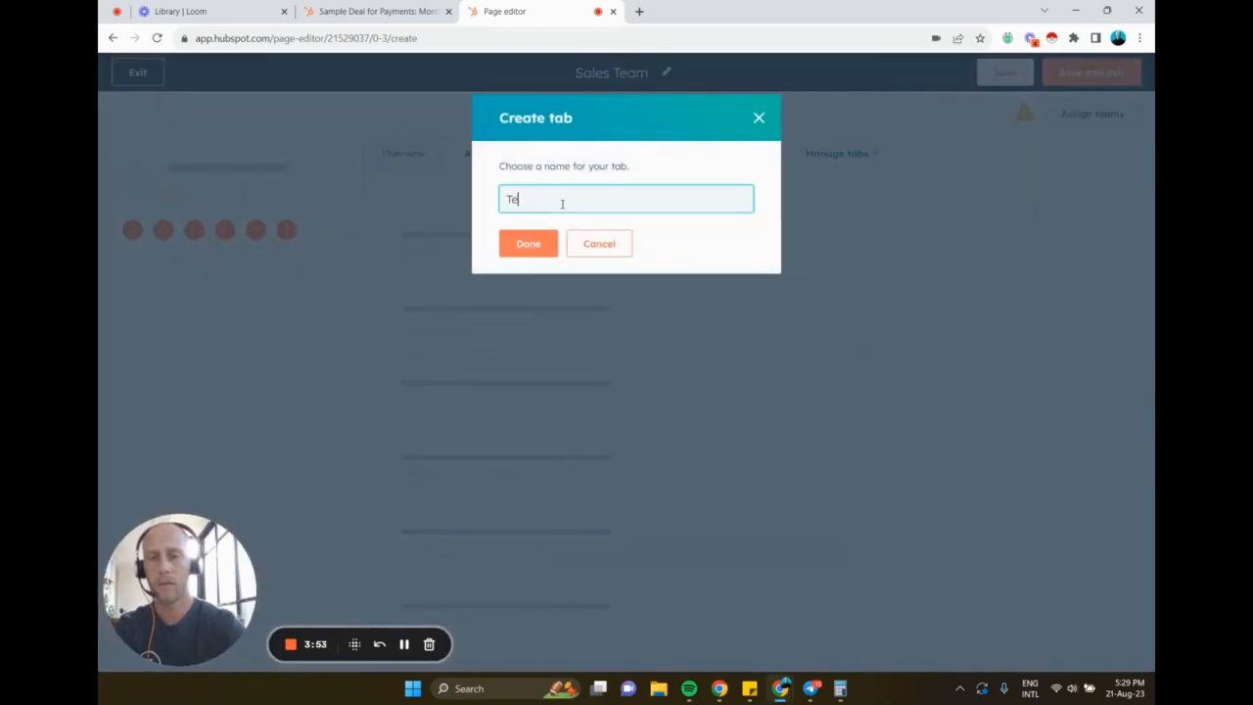
pyautogui.write('st Tab')
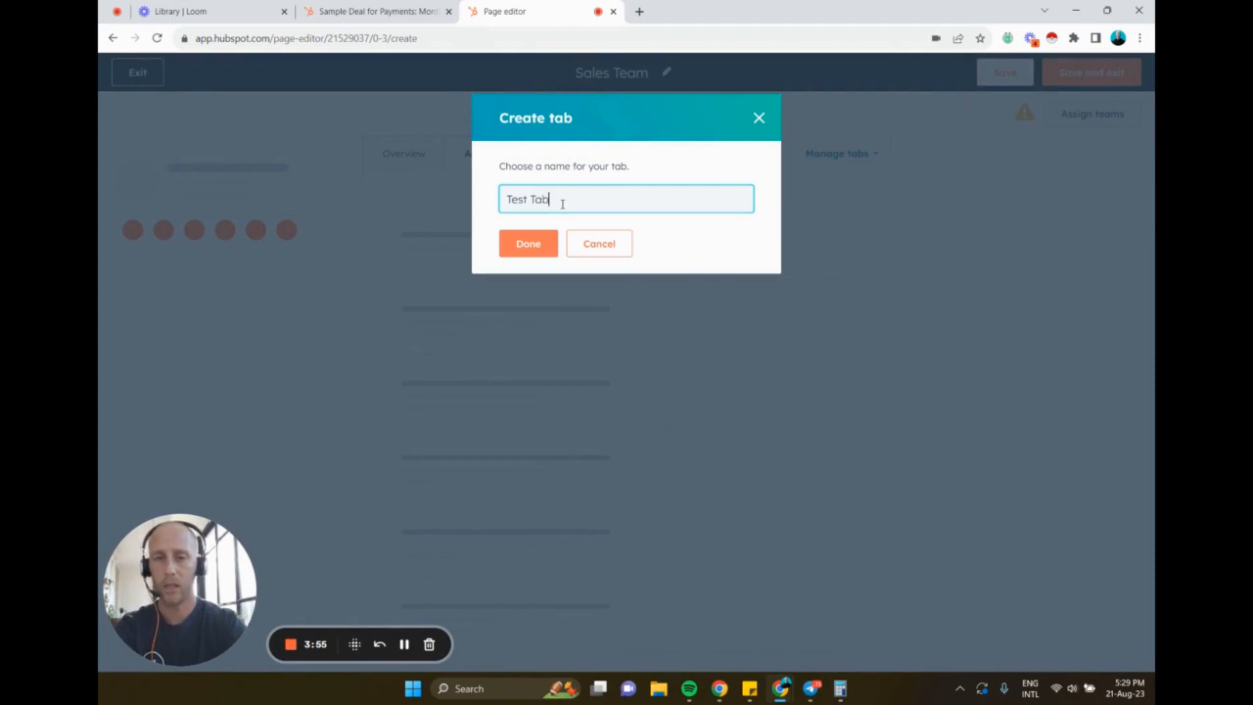
pyautogui.click(545, 245)
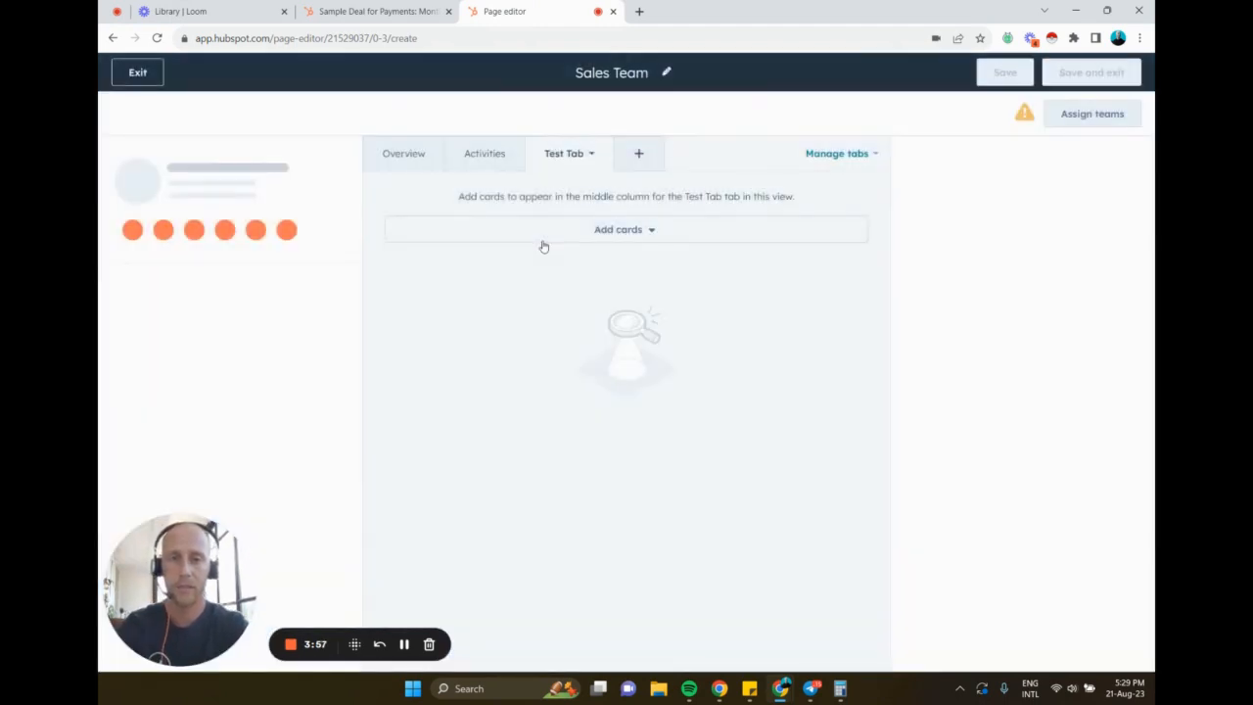
pyautogui.click(631, 161)
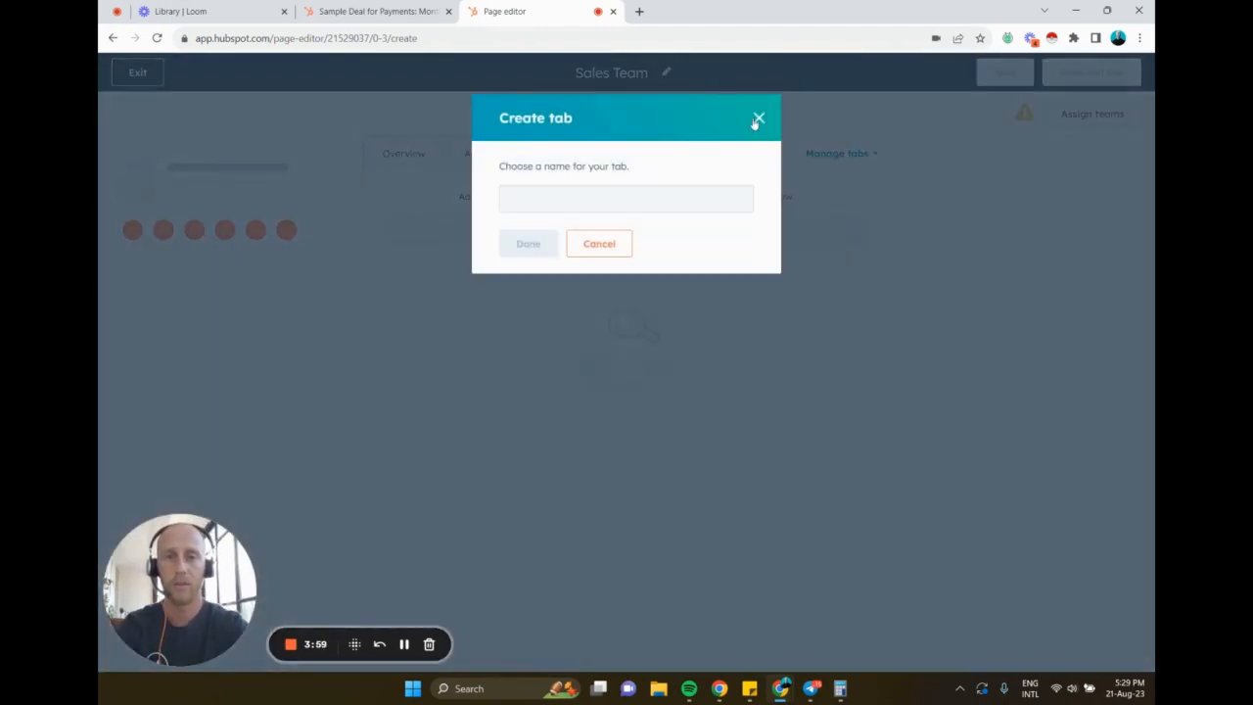
pyautogui.click(758, 118)
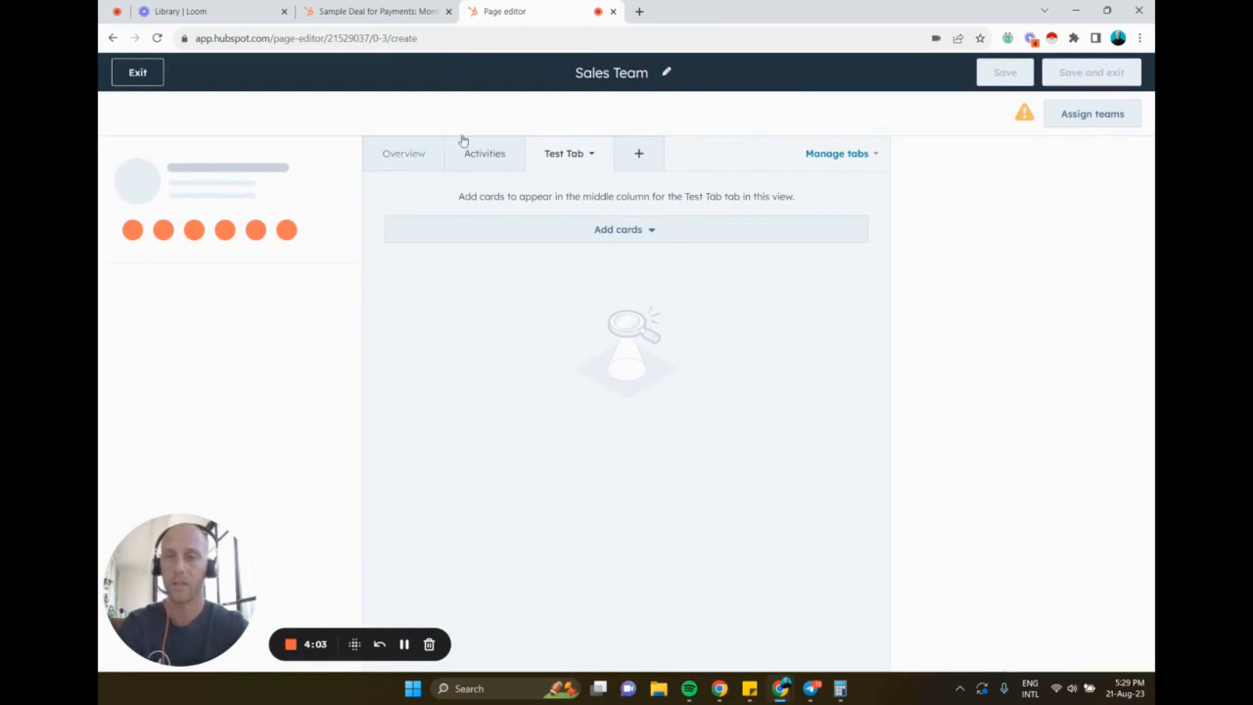
# - Look through the existing tabs and add the default Data highlights card to Test Tab
pyautogui.click(380, 146)
pyautogui.click(495, 172)
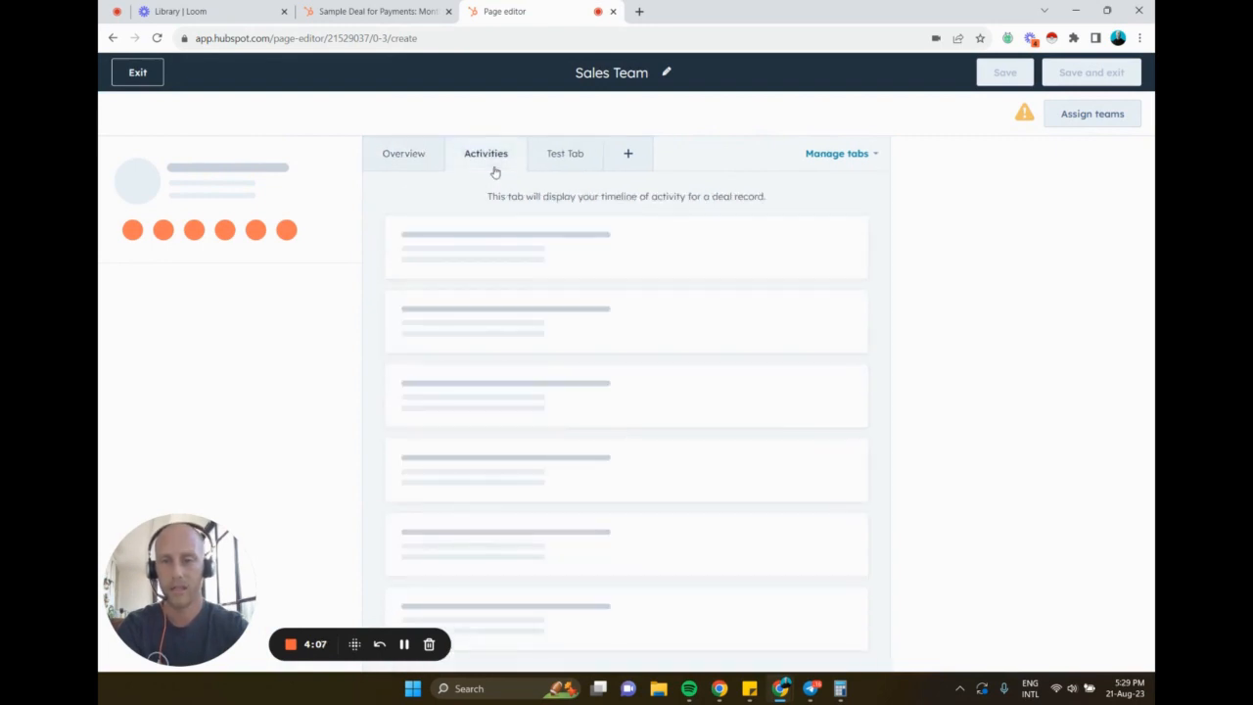
pyautogui.click(564, 153)
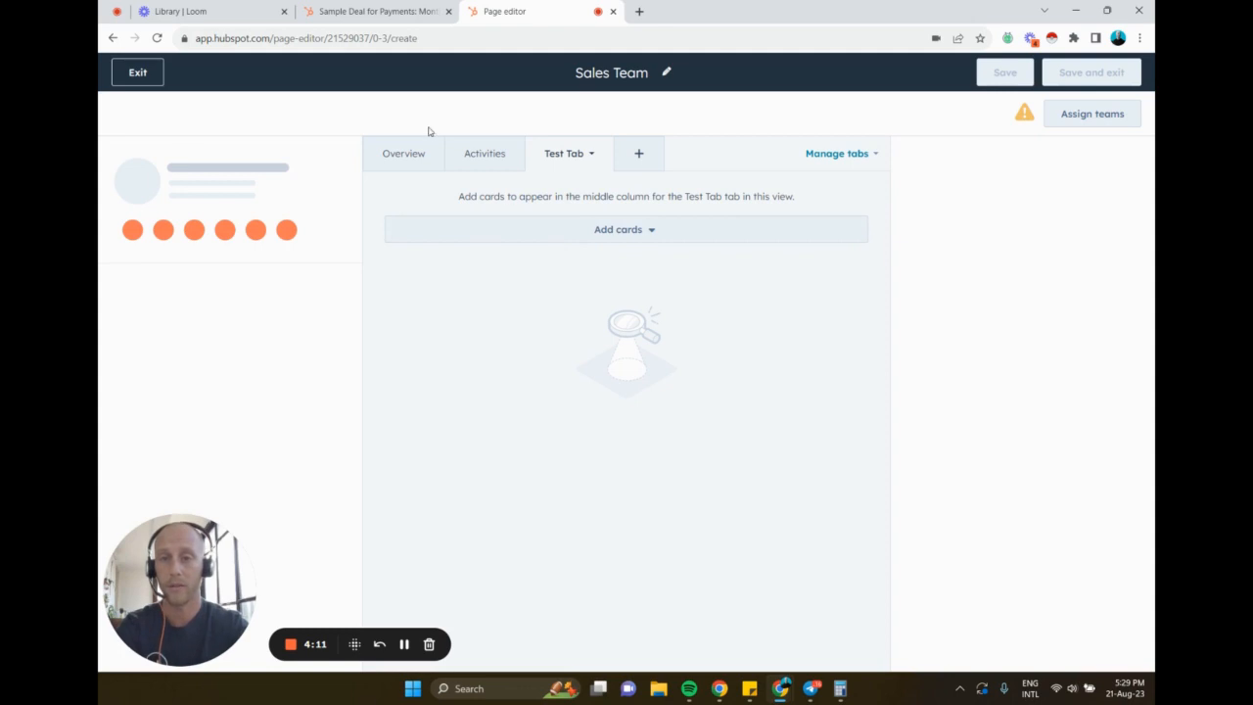
pyautogui.click(572, 236)
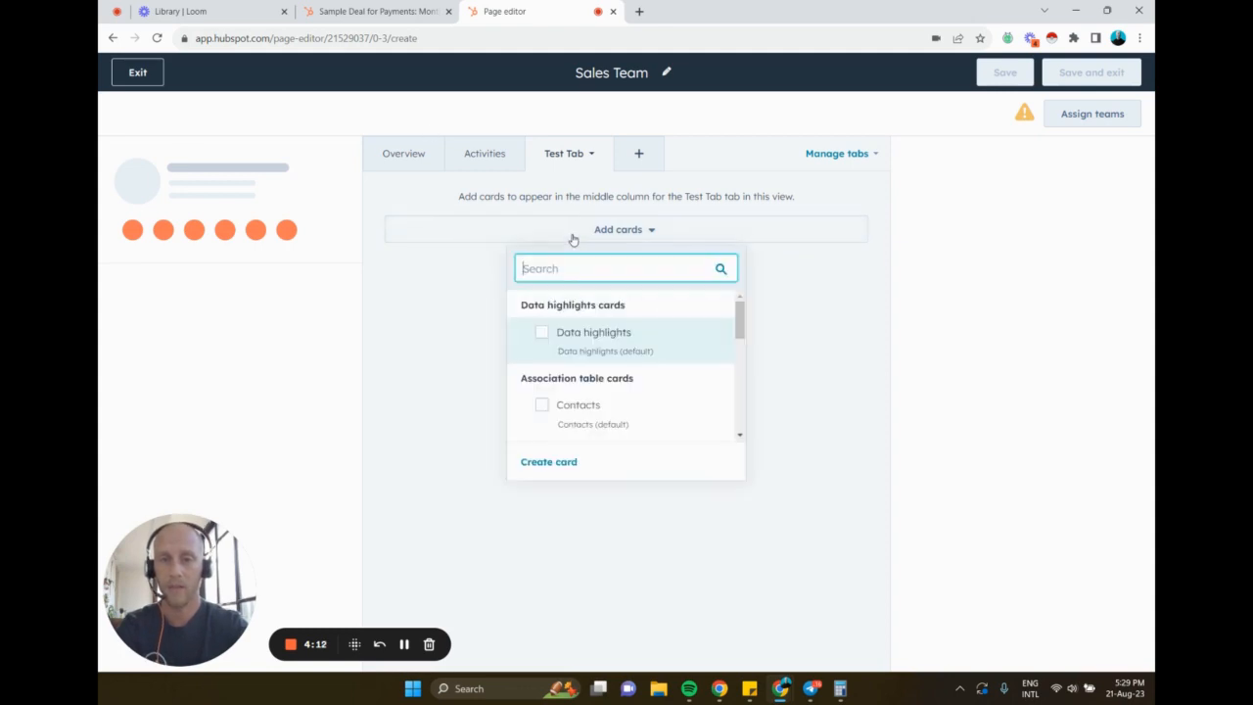
pyautogui.click(566, 338)
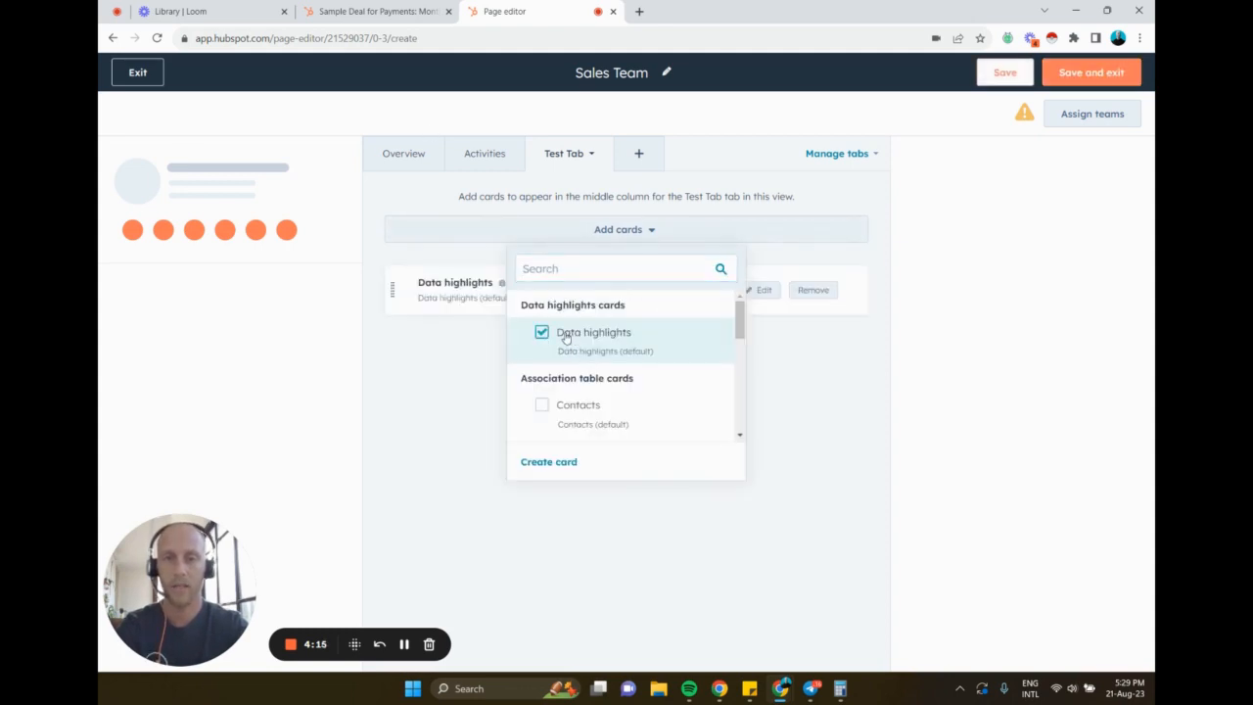
# - Start creating a new card of type Data highlights for Test Tab
pyautogui.click(610, 229)
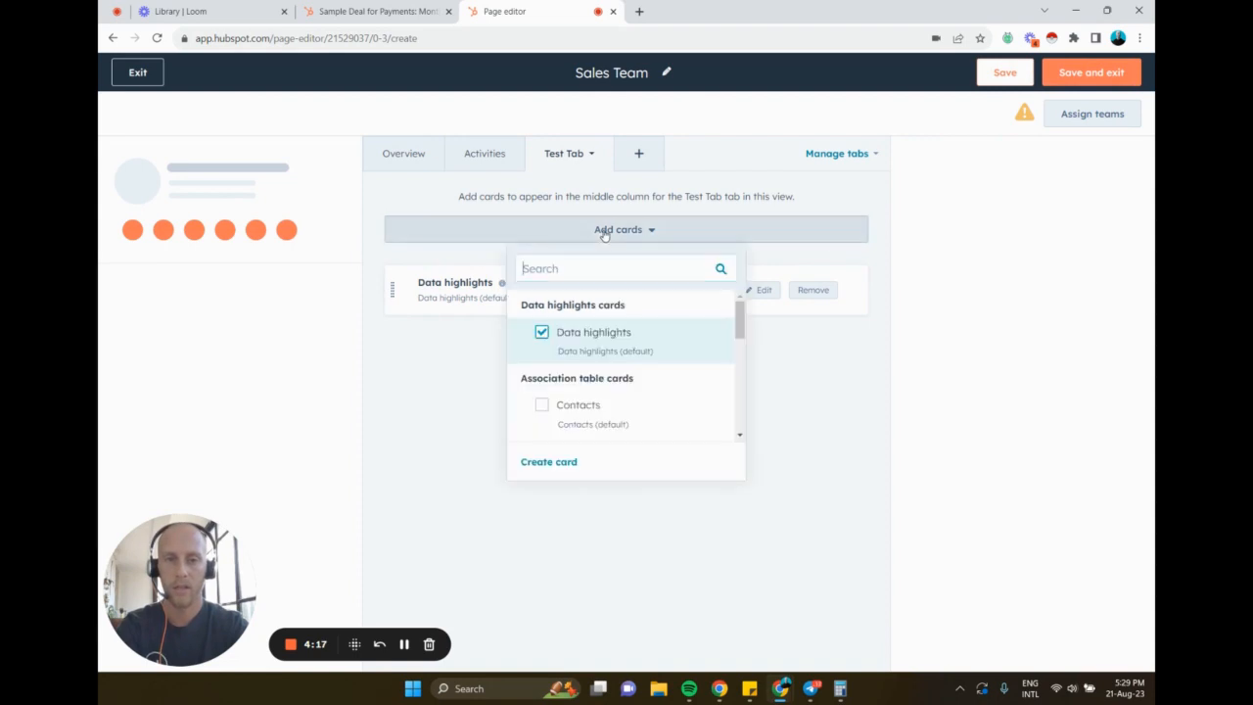
pyautogui.click(567, 463)
pyautogui.scroll(-1, 920, 269)
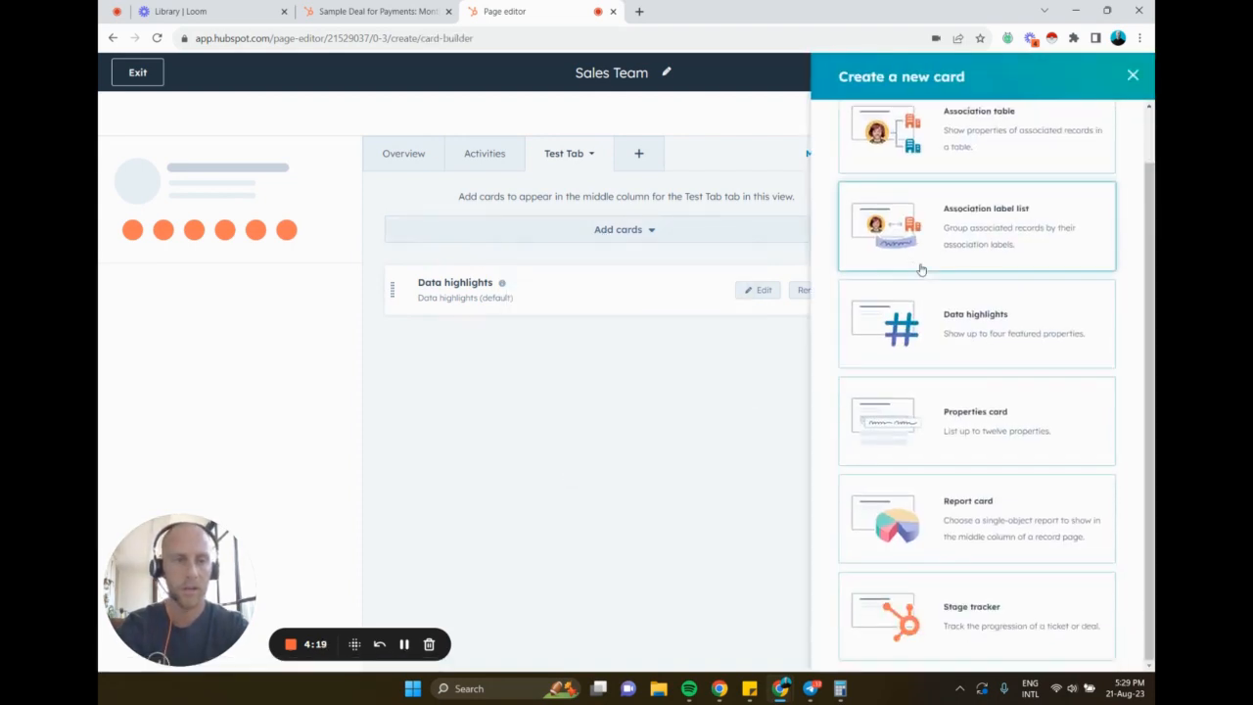
pyautogui.click(949, 313)
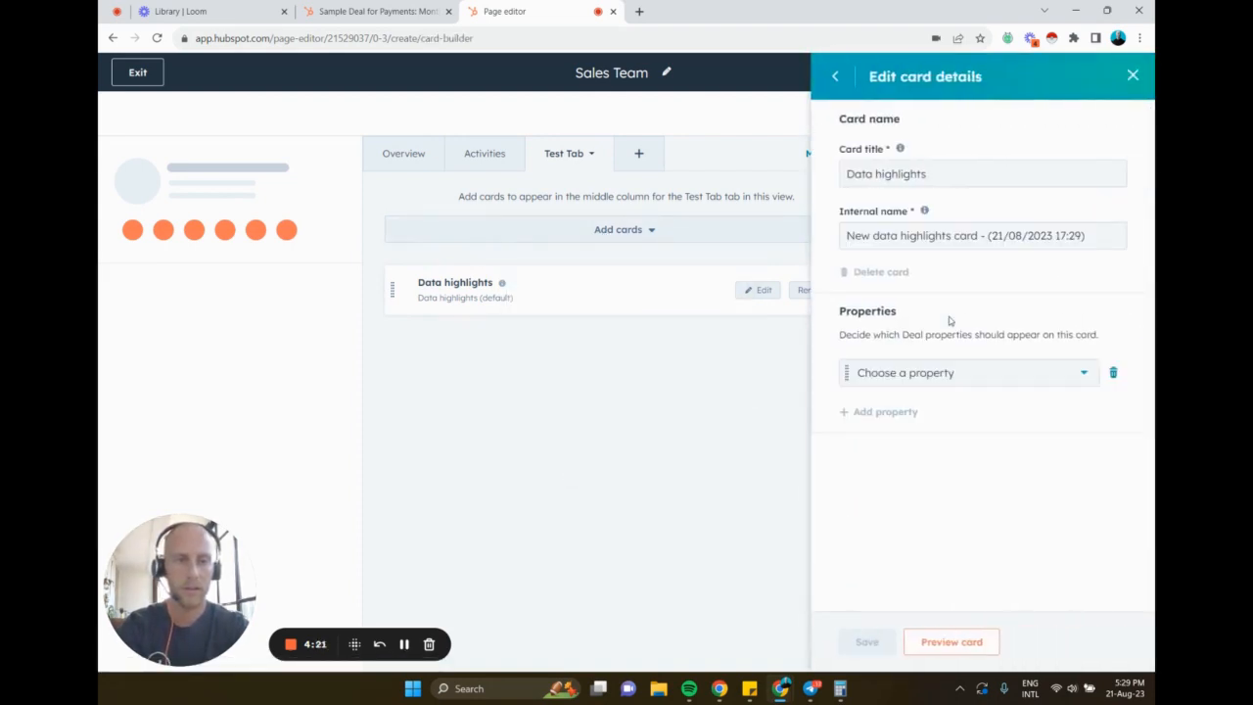
# - Search the deal properties for "amount", choose Invoice Amount Billed for the Data highlights card and save it
pyautogui.click(939, 372)
pyautogui.scroll(-1, 922, 519)
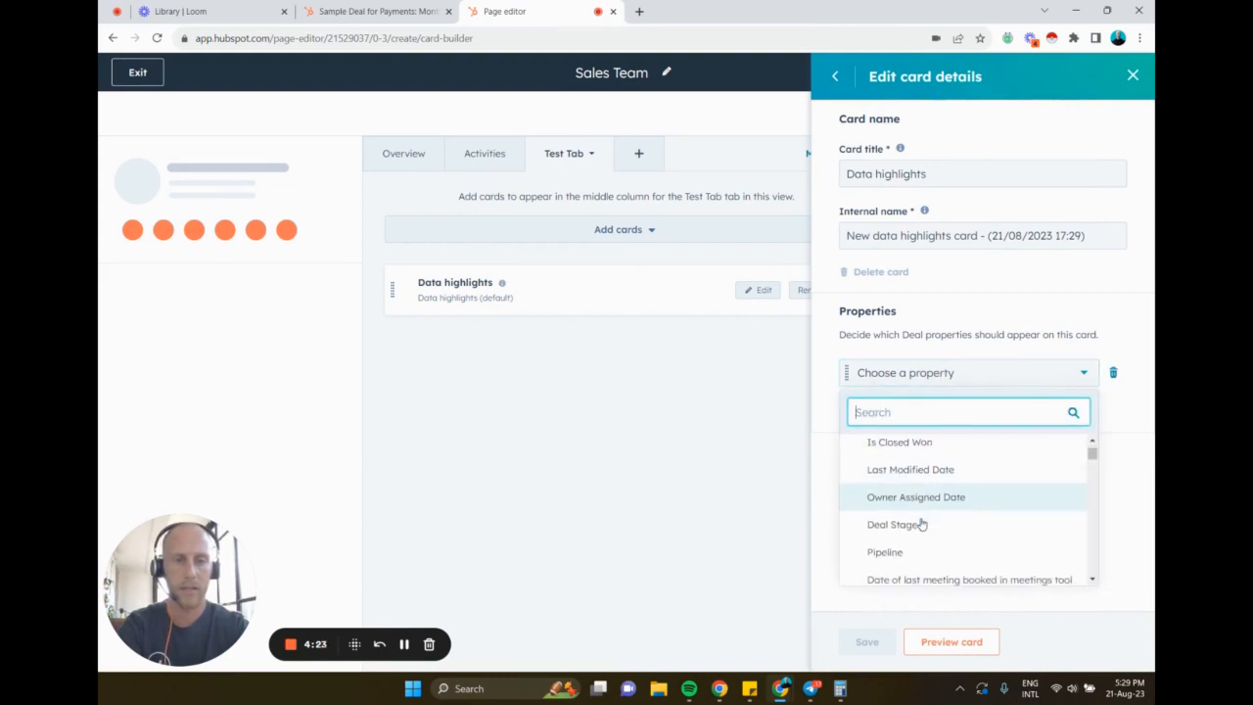
pyautogui.scroll(-2, 920, 524)
pyautogui.scroll(2, 920, 525)
pyautogui.write('m')
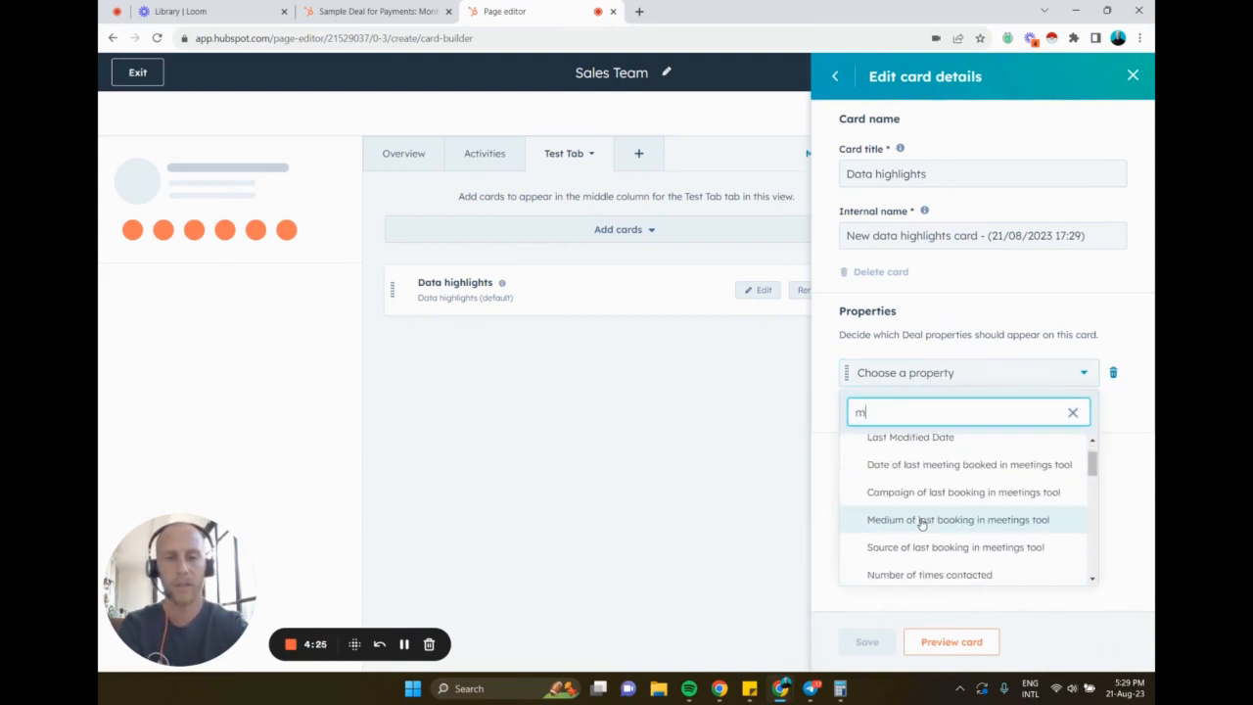
pyautogui.write('amo')
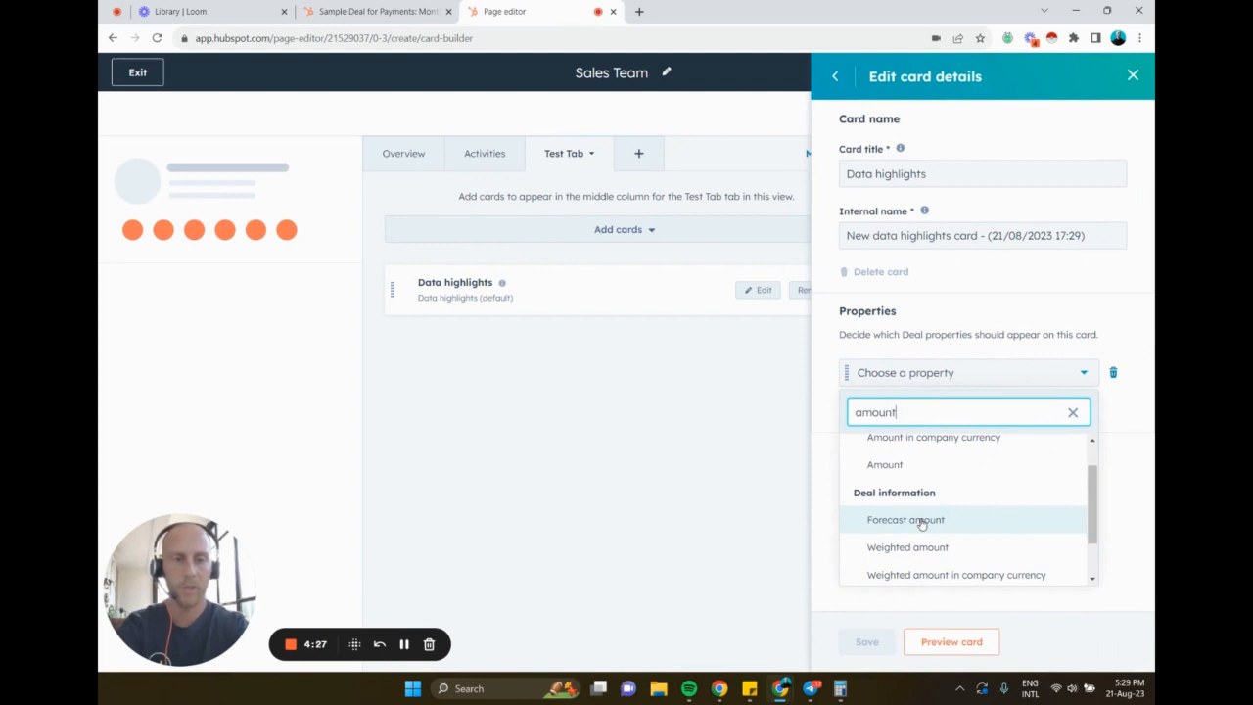
pyautogui.write('unt')
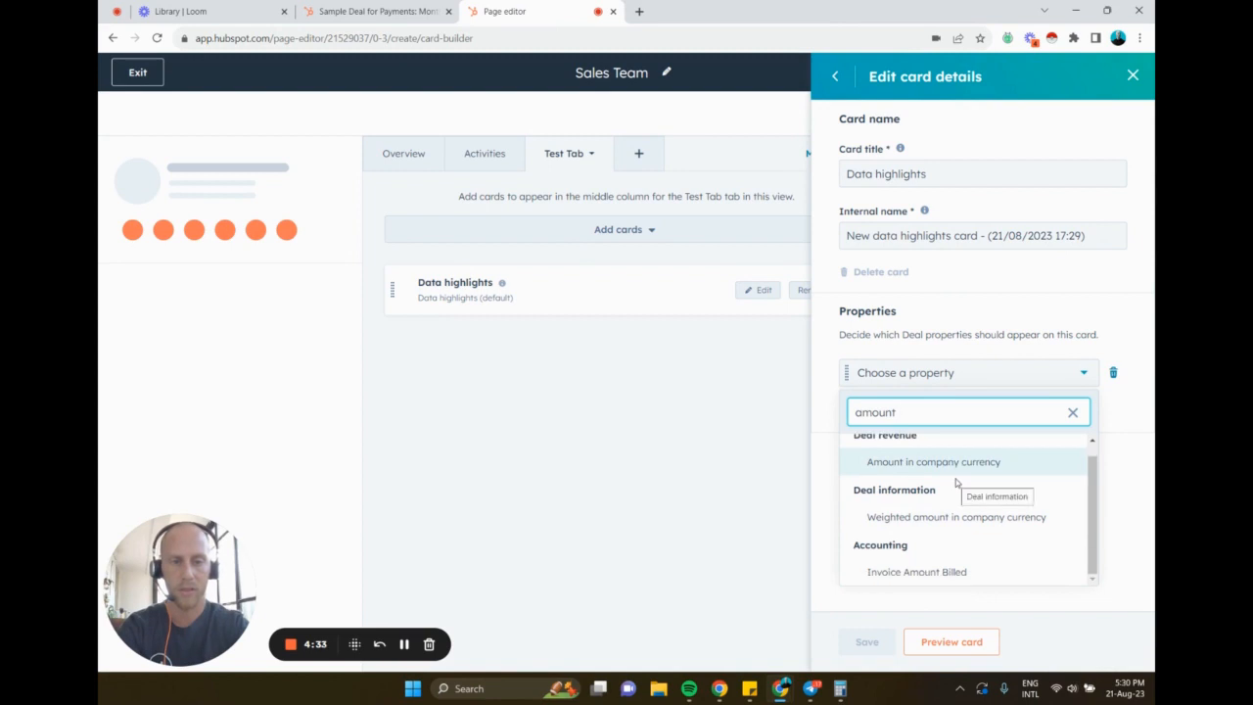
pyautogui.click(941, 572)
pyautogui.click(866, 651)
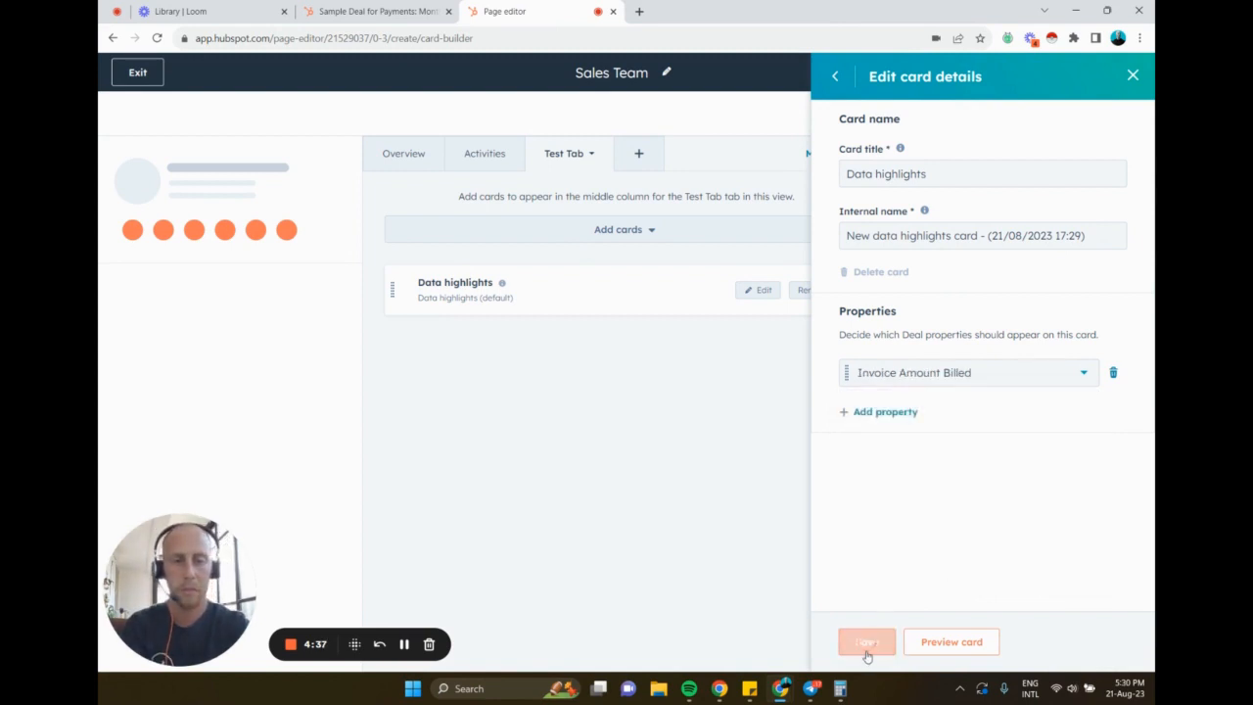
# - Create a new Stage tracker card for Test Tab and set its internal name to "test"
pyautogui.click(615, 231)
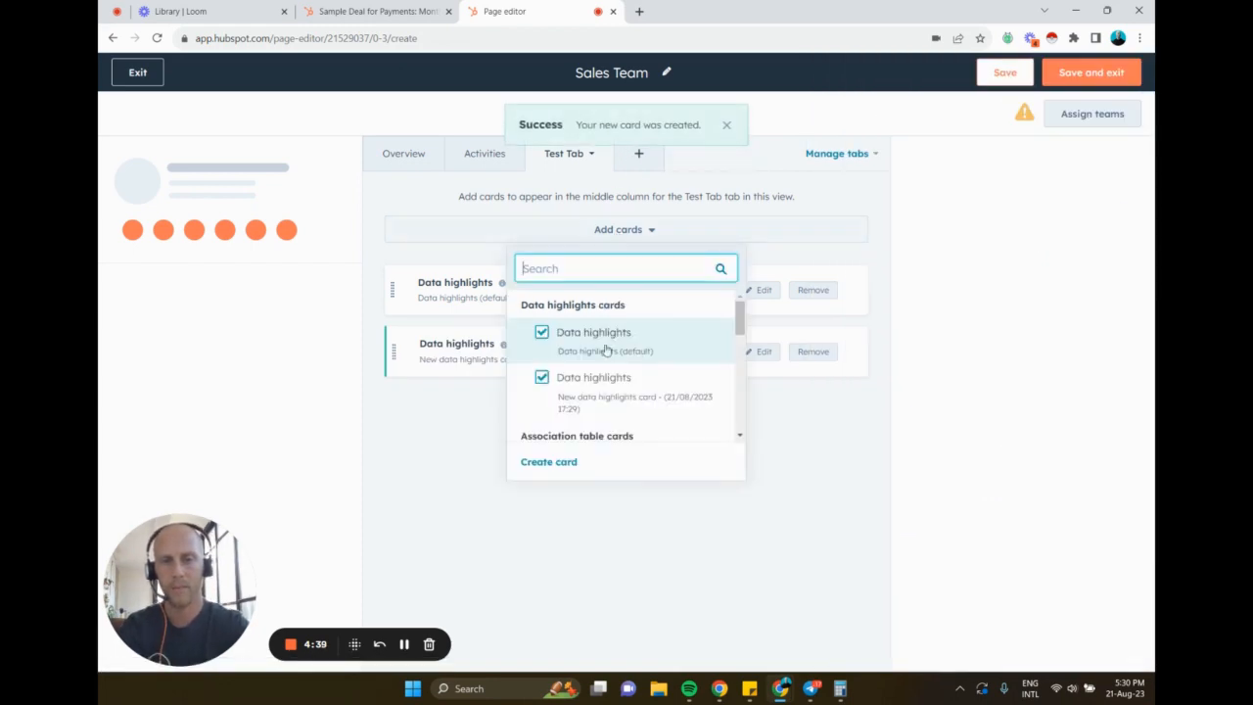
pyautogui.click(556, 470)
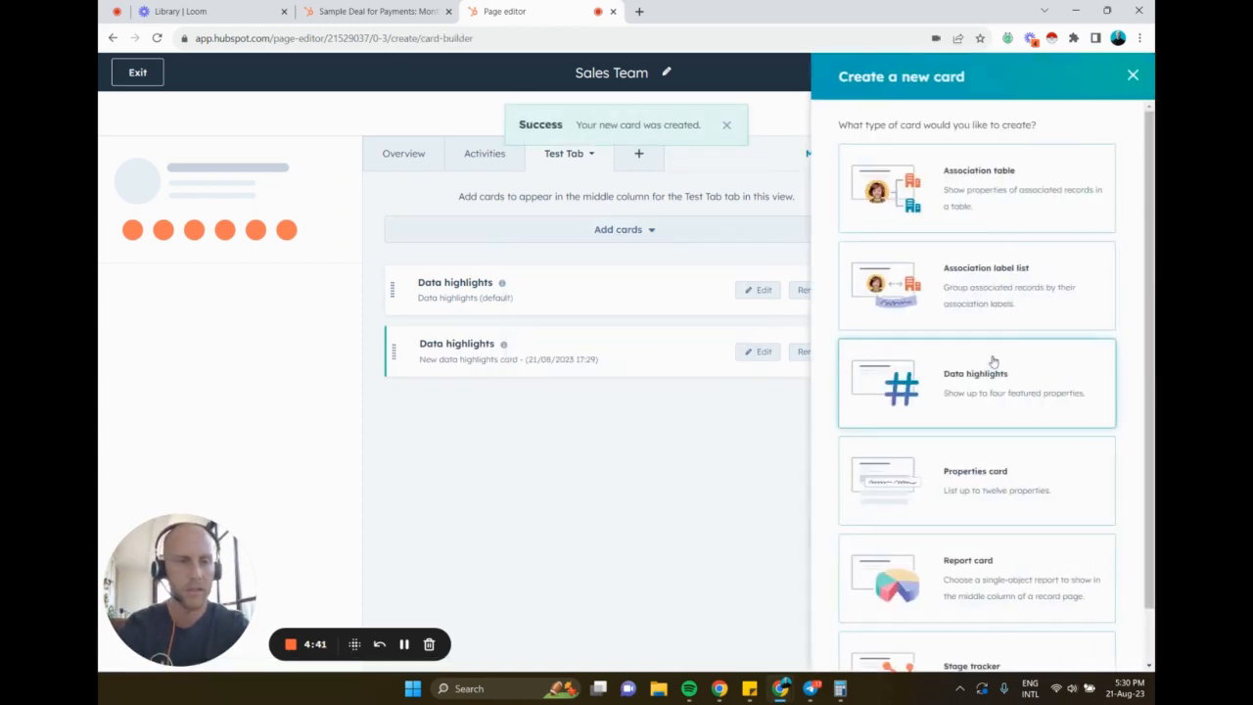
pyautogui.scroll(-1, 992, 362)
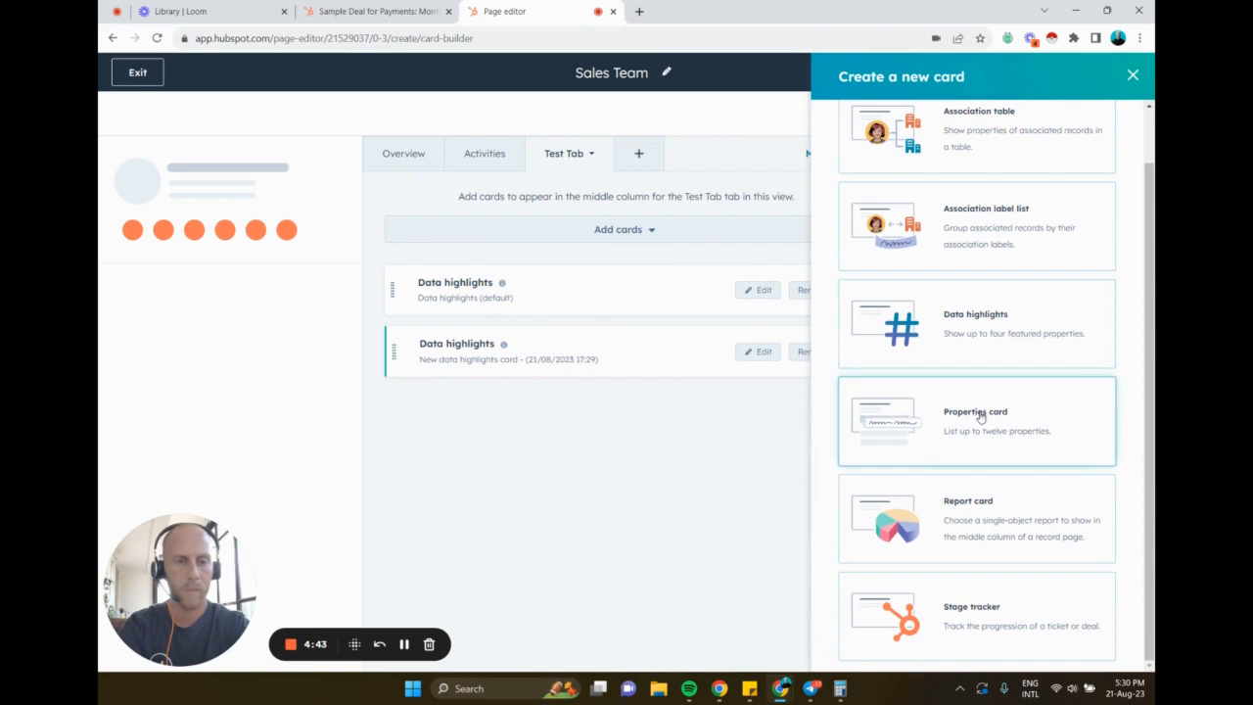
pyautogui.click(951, 646)
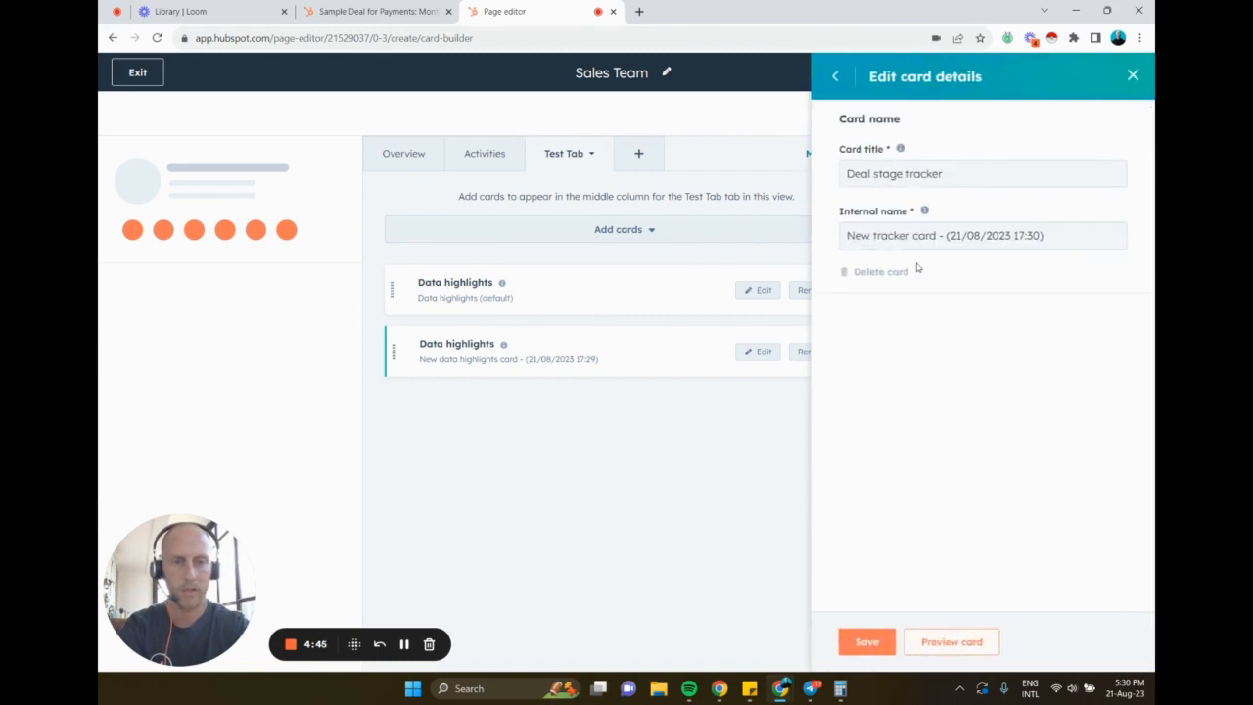
pyautogui.click(919, 237)
pyautogui.hotkey('ctrl', 'a')
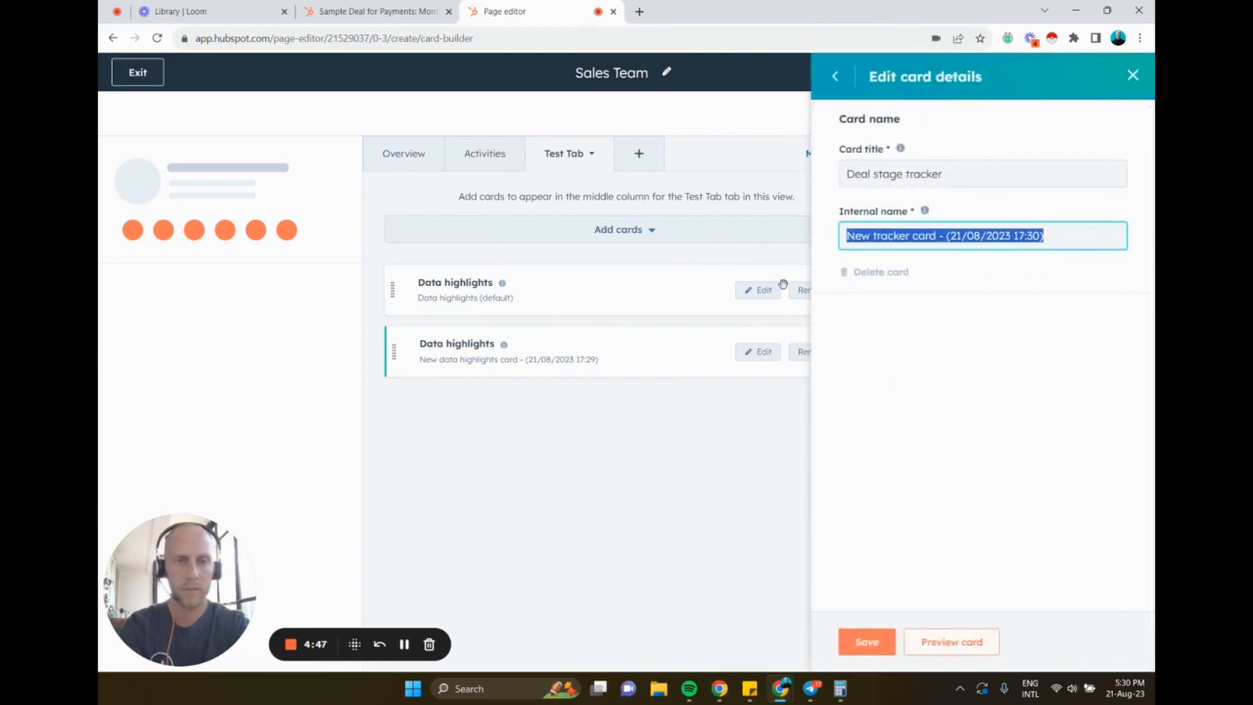
pyautogui.write('test')
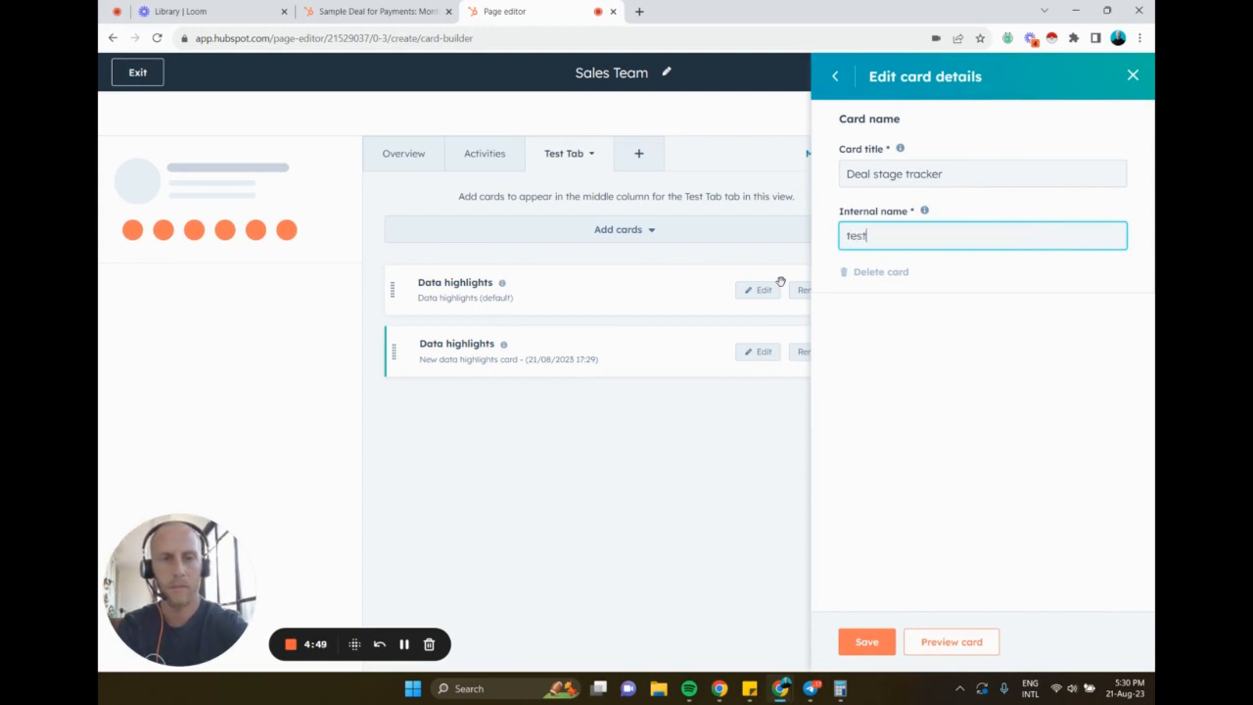
pyautogui.click(990, 328)
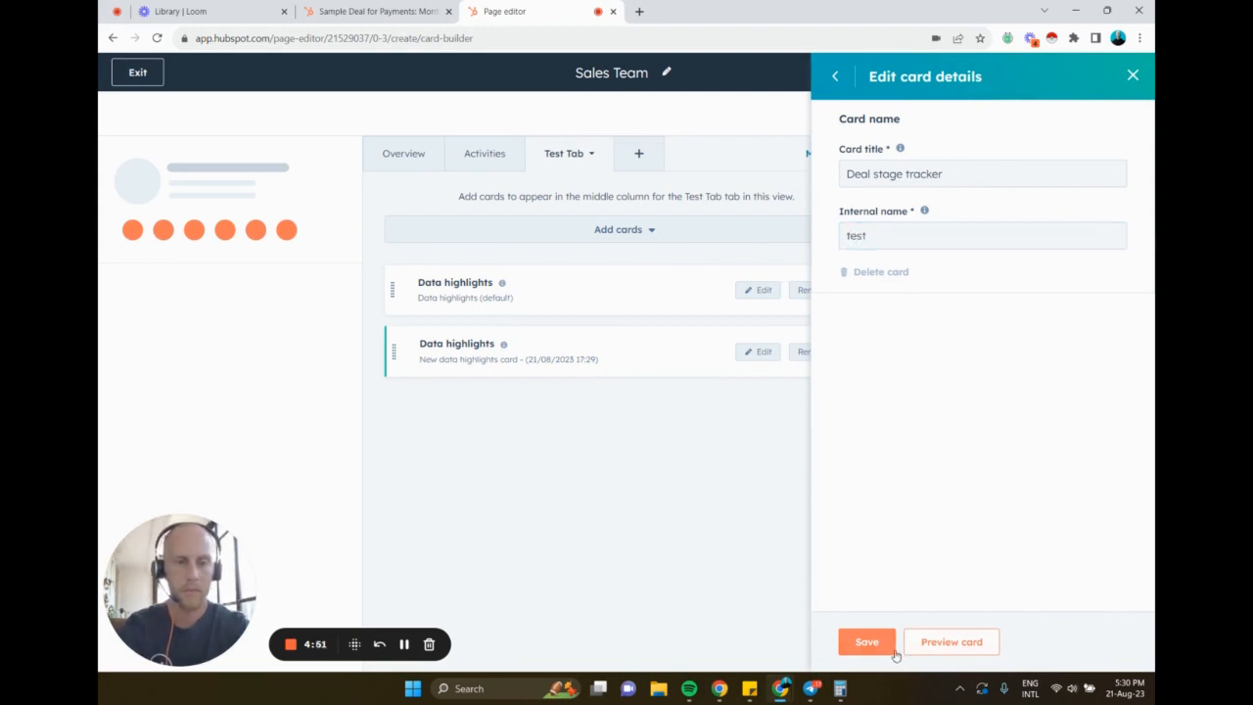
# - Preview the Deal stage tracker card, return to its details and save it
pyautogui.click(925, 650)
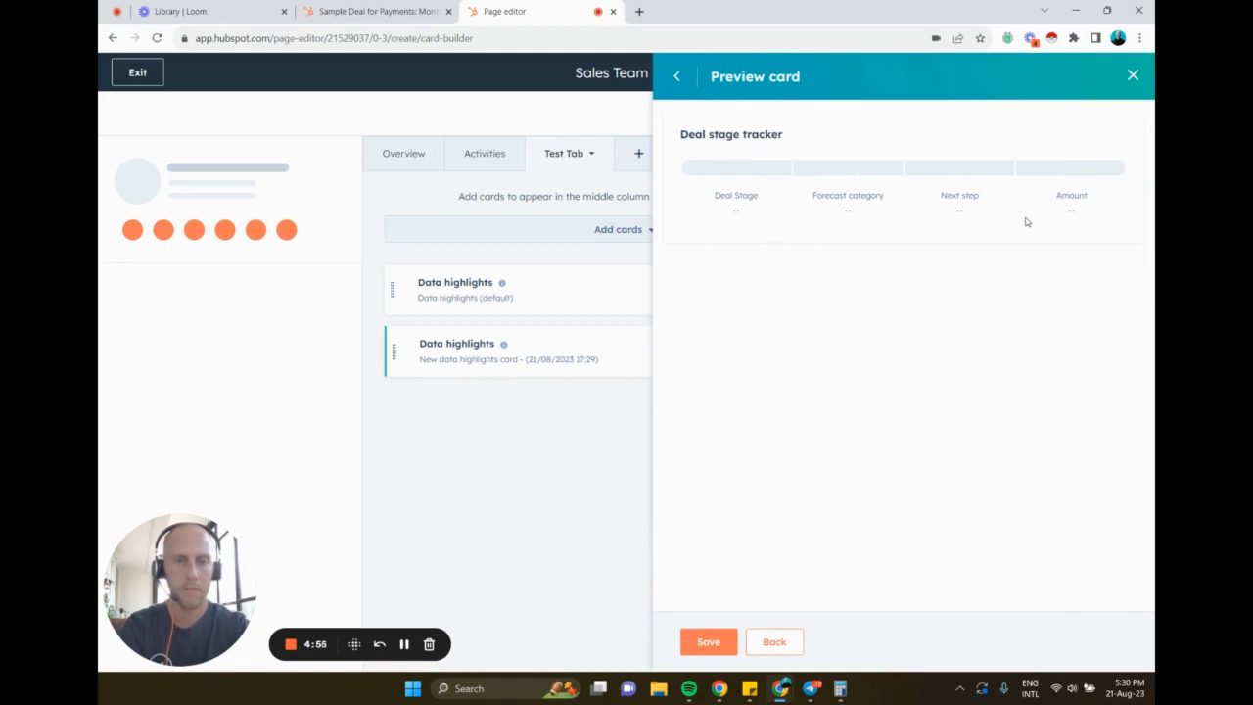
pyautogui.click(676, 75)
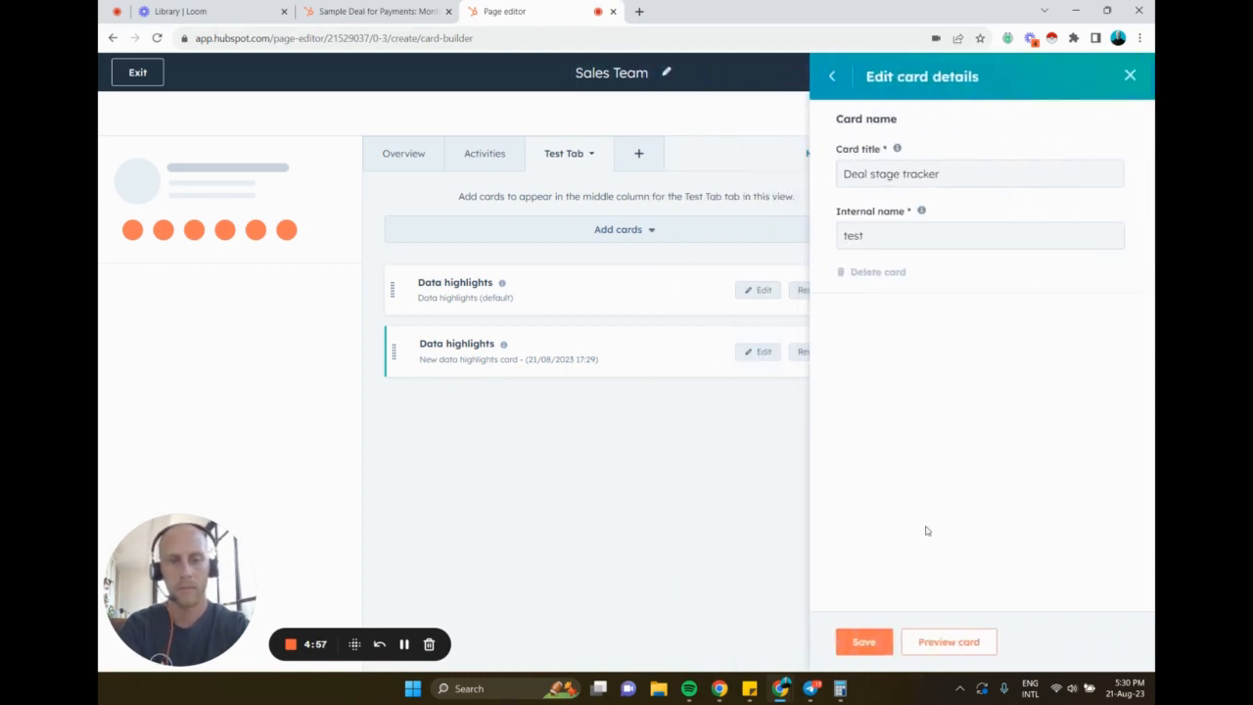
pyautogui.click(861, 642)
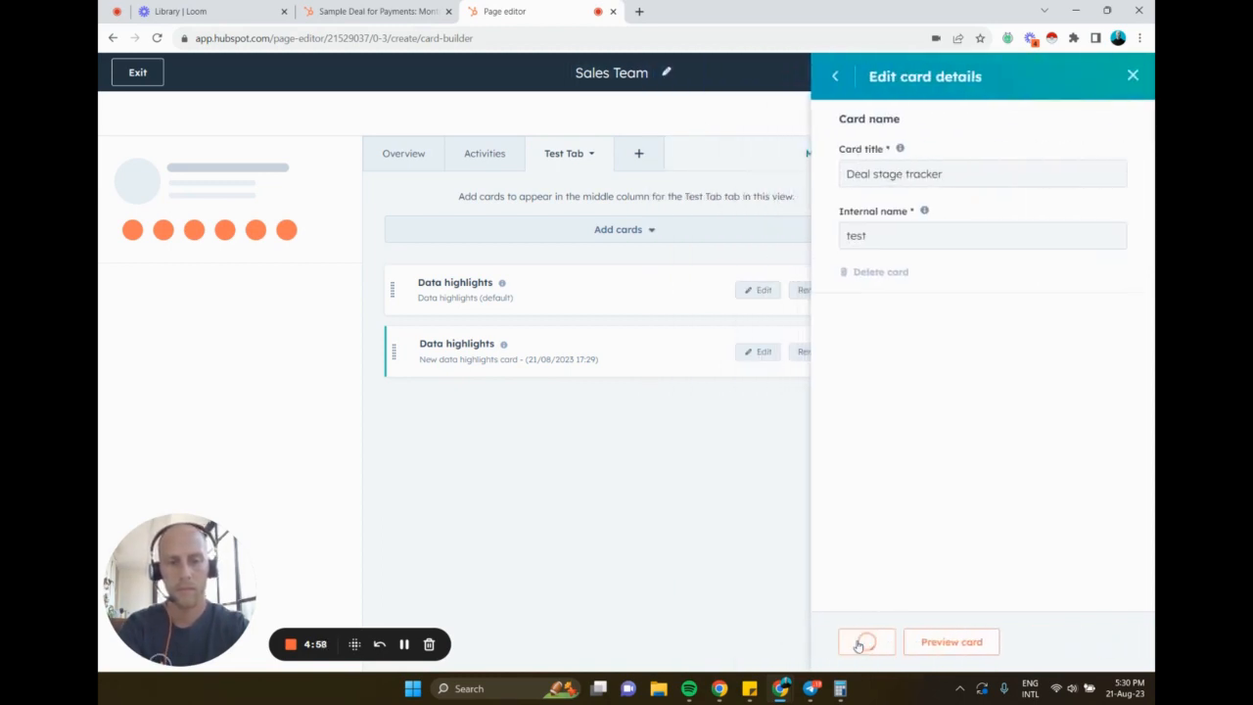
# - Start creating a new card of type Properties card for Test Tab
pyautogui.click(611, 228)
pyautogui.click(567, 464)
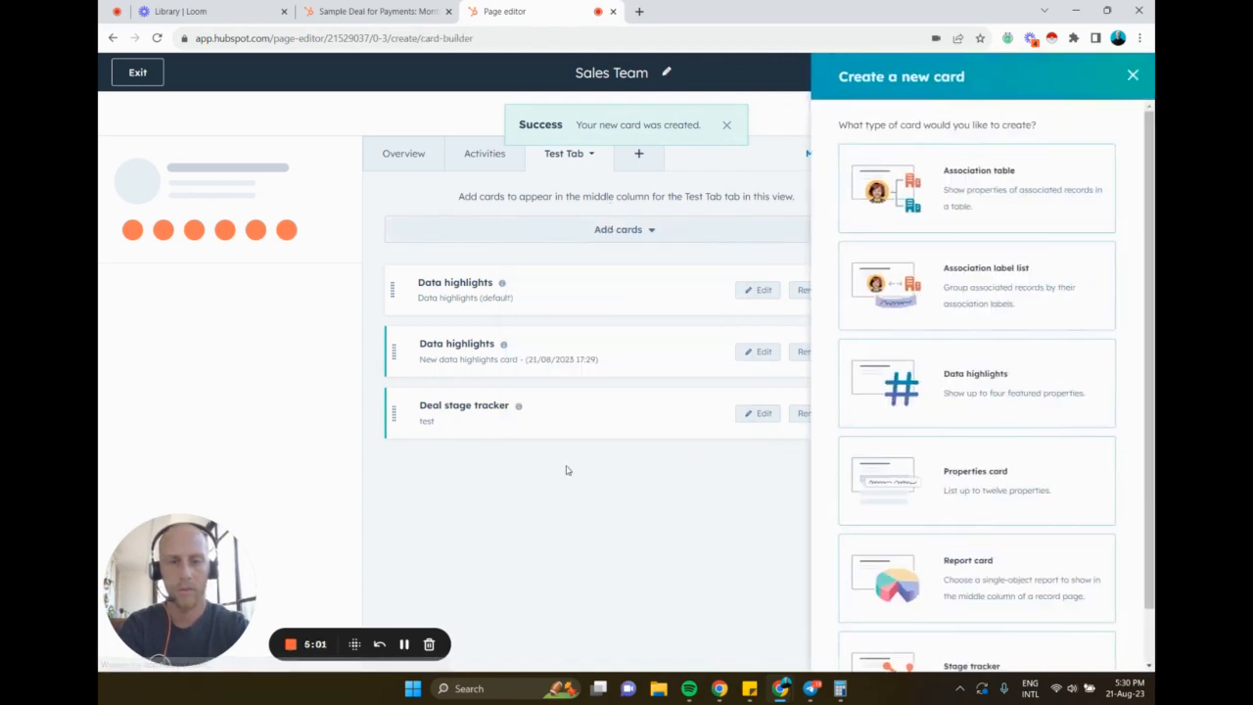
pyautogui.scroll(-1, 922, 377)
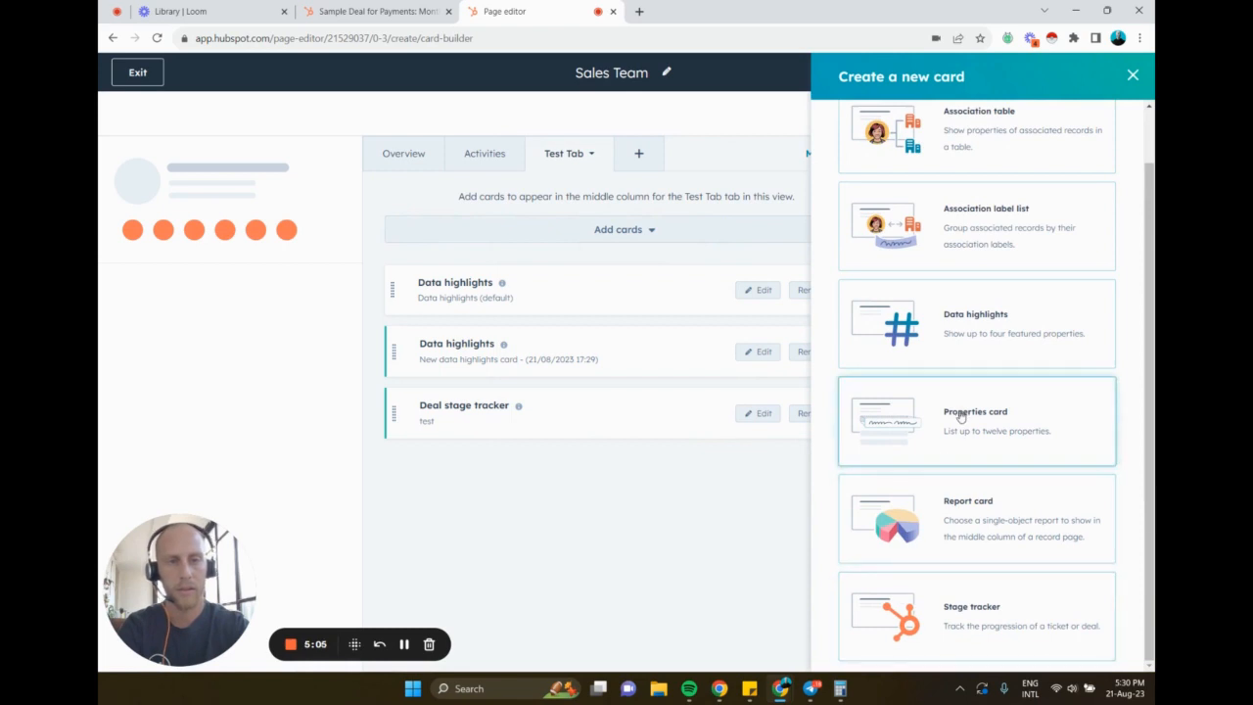
pyautogui.scroll(1, 942, 469)
pyautogui.scroll(-1, 942, 480)
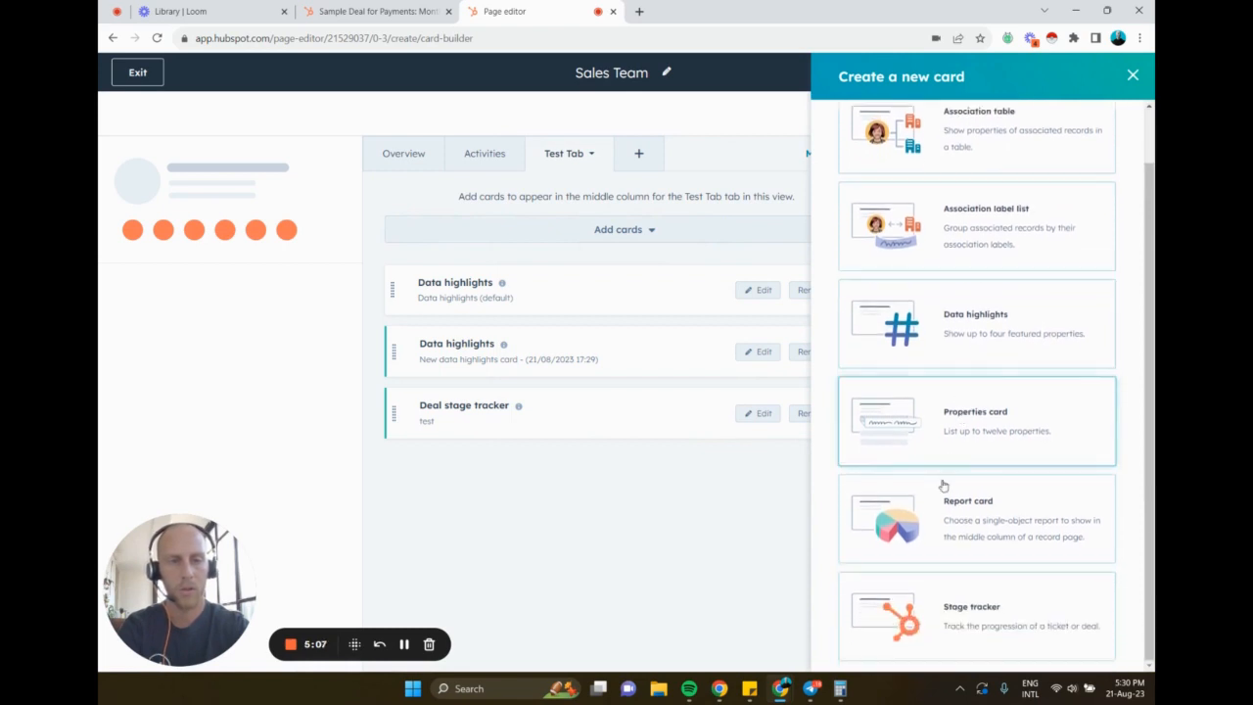
pyautogui.click(947, 429)
# - Choose Deal Stage as the property shown on the new Properties card and save the card
pyautogui.click(970, 370)
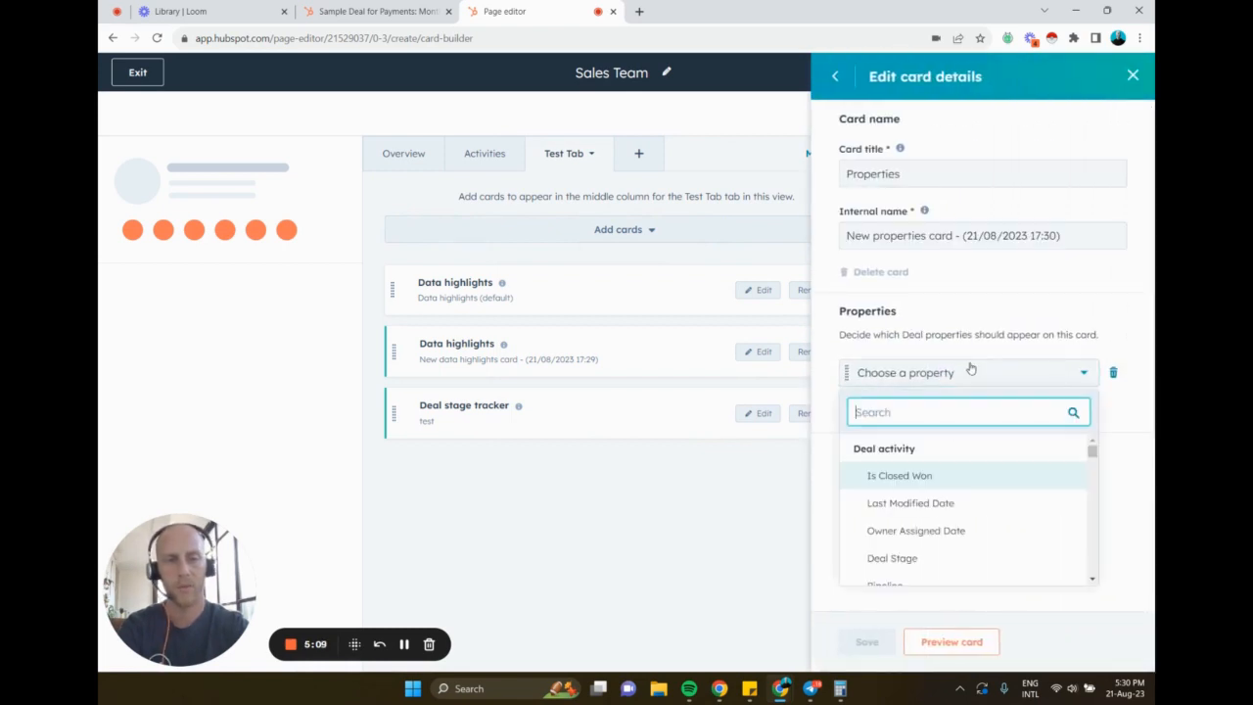
pyautogui.scroll(-1, 923, 489)
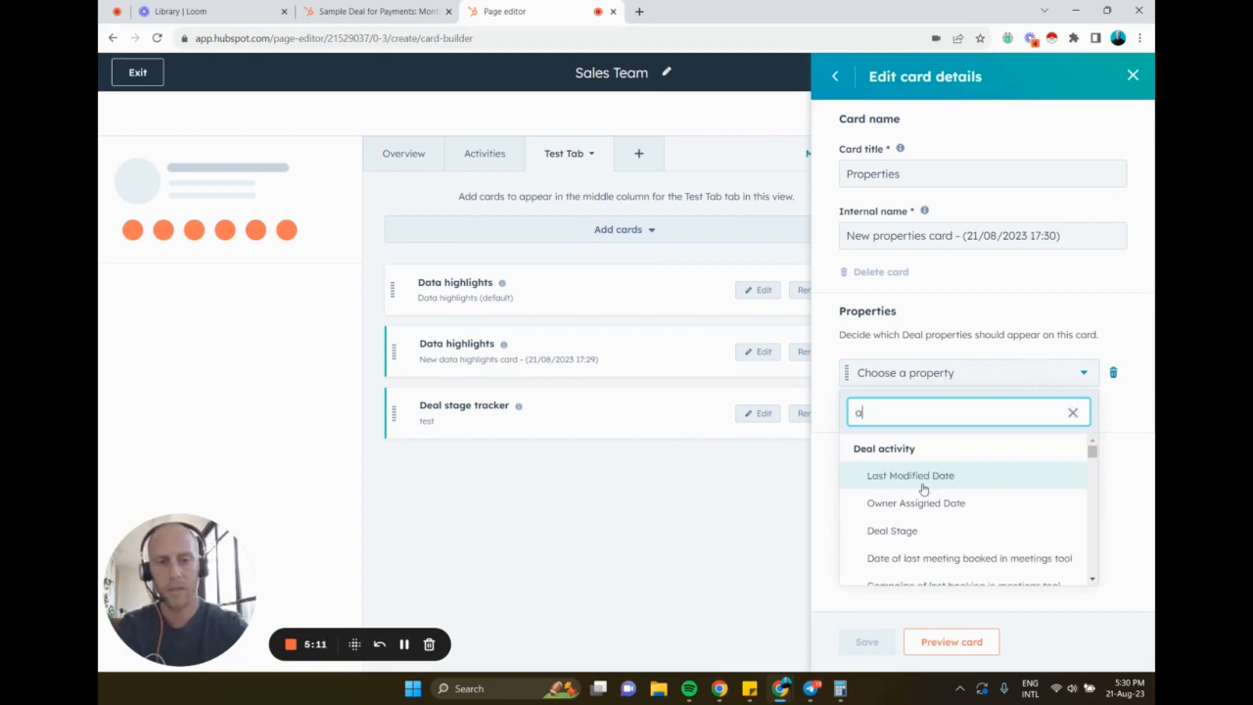
pyautogui.scroll(1, 923, 488)
pyautogui.click(914, 563)
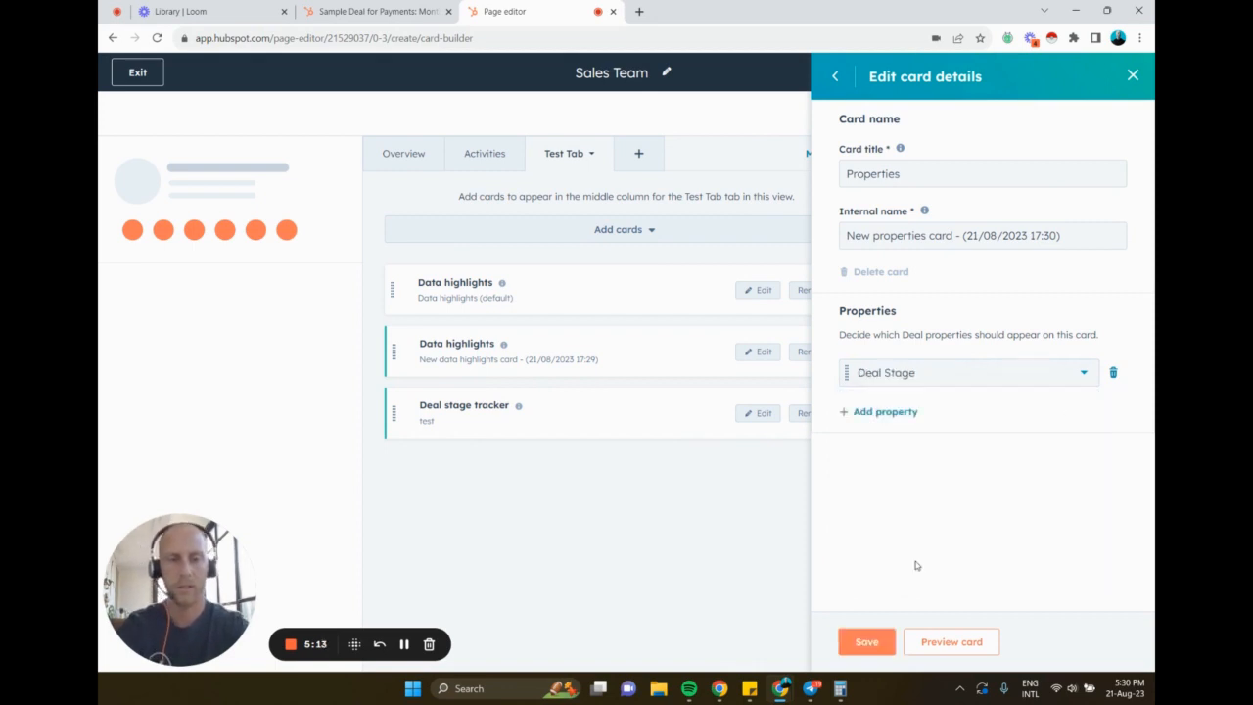
pyautogui.click(869, 649)
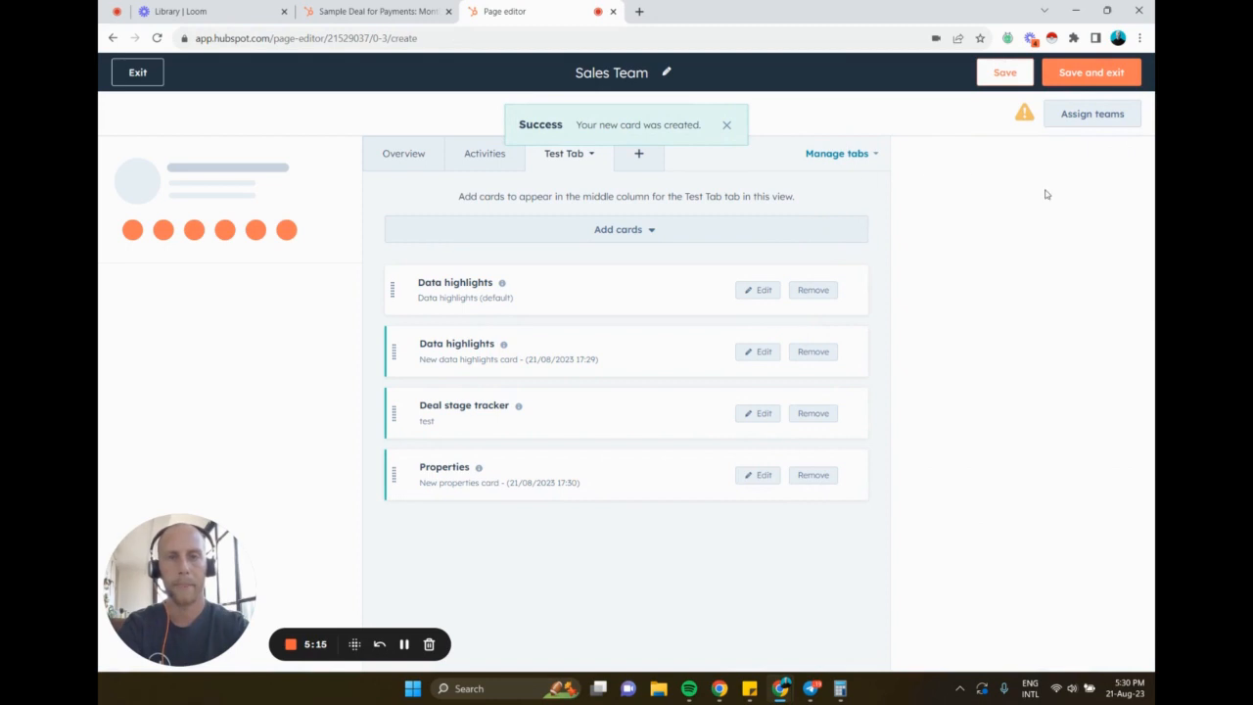
# - Assign the Whistle SDR's team to the Sales Team view, then save the view and exit the editor
pyautogui.click(1094, 119)
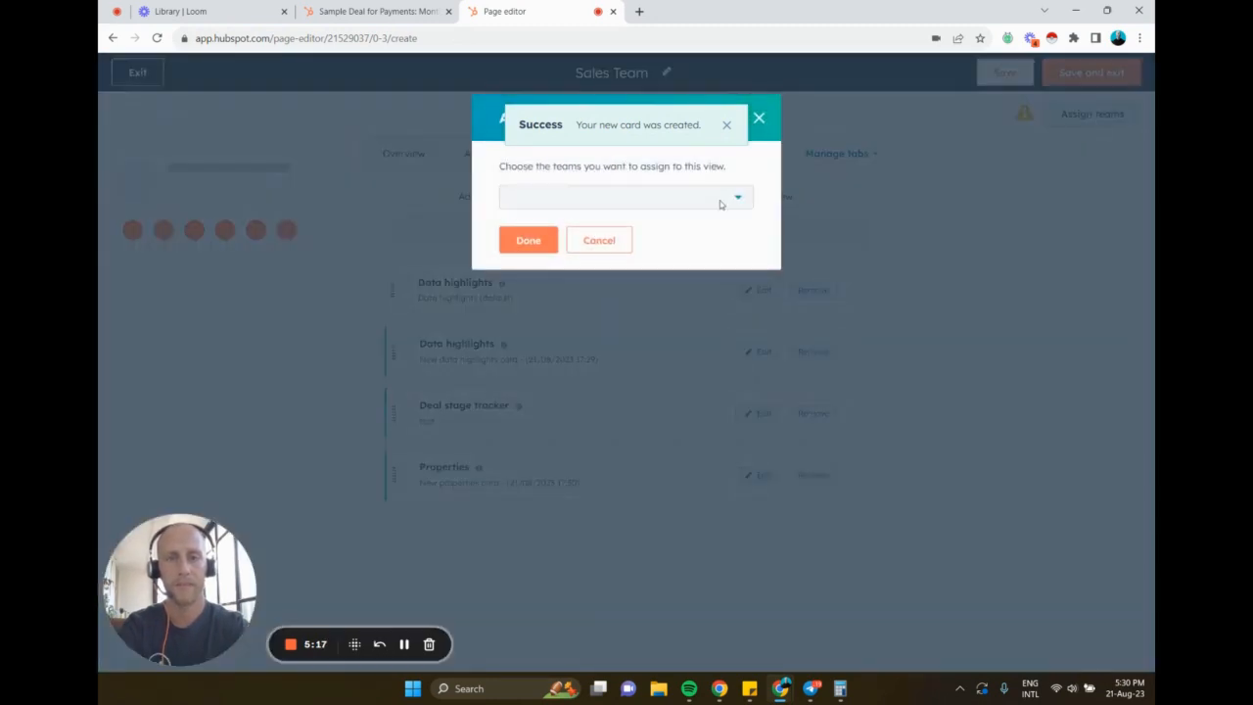
pyautogui.click(650, 202)
pyautogui.click(616, 232)
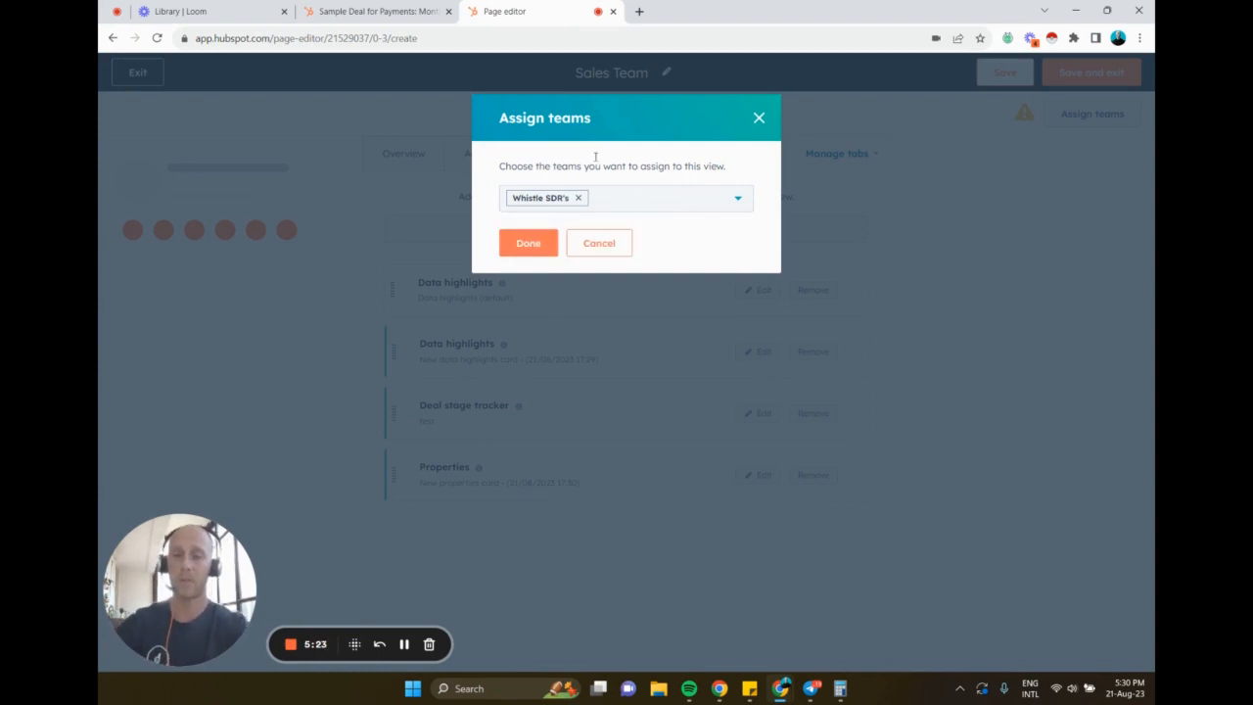
pyautogui.click(527, 245)
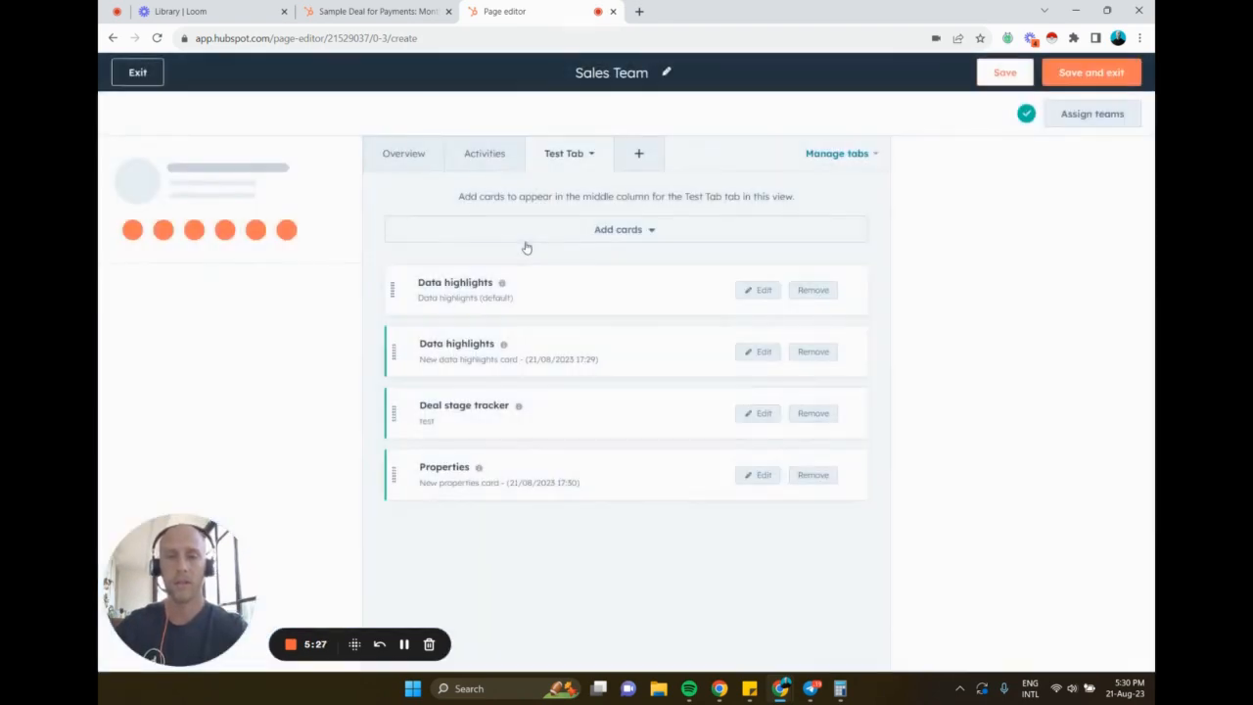
pyautogui.click(1081, 75)
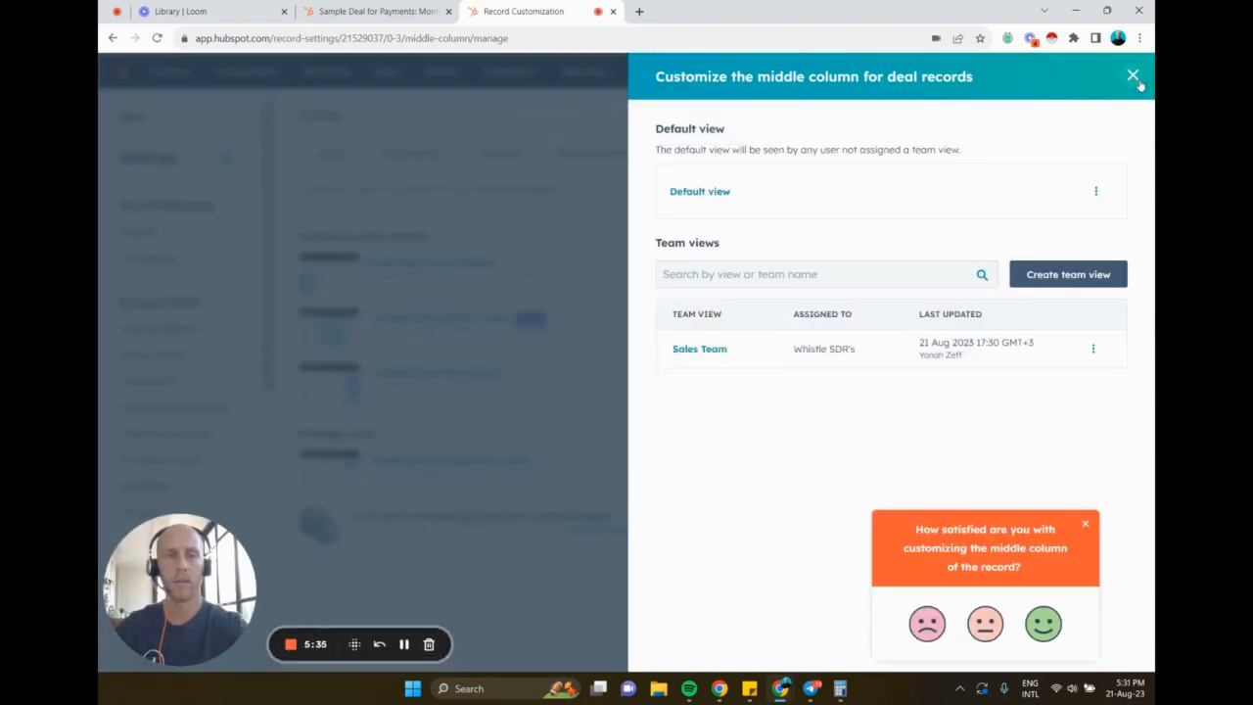
# - Leave the middle column settings and open the deal "Sample Deal for Payments: Monthly subscription with onboarding service" from the deals board
pyautogui.click(1132, 76)
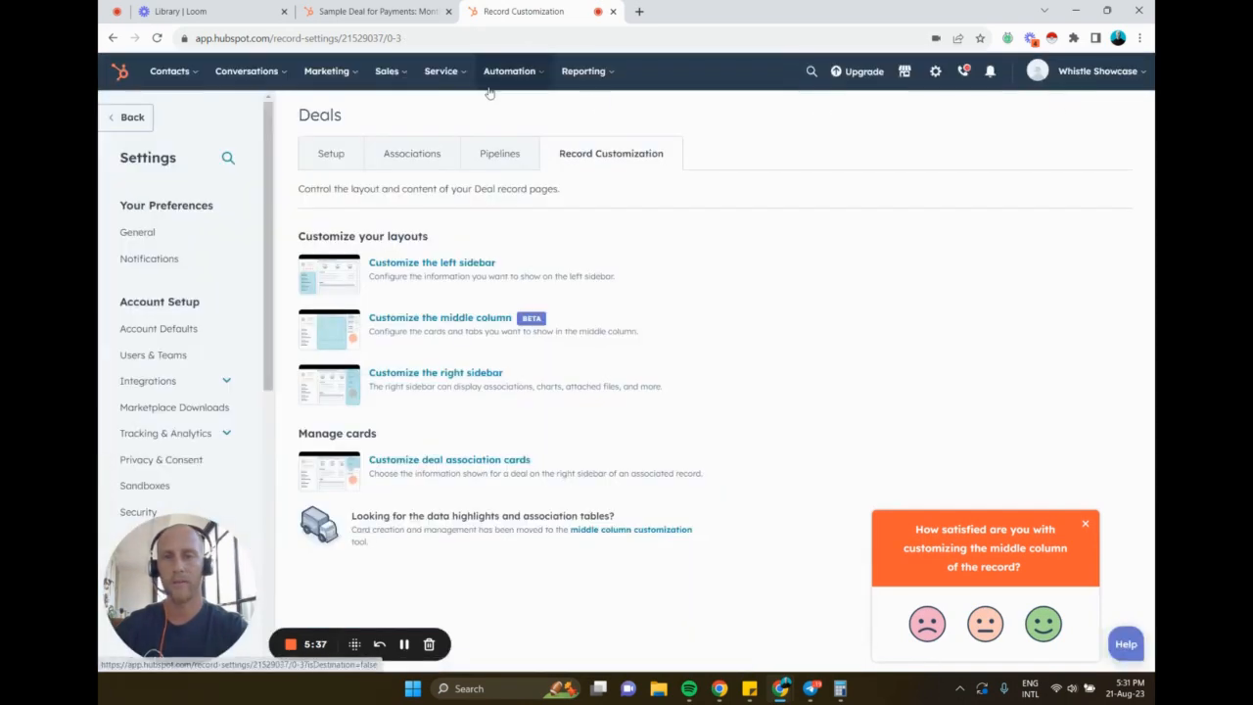
pyautogui.click(387, 71)
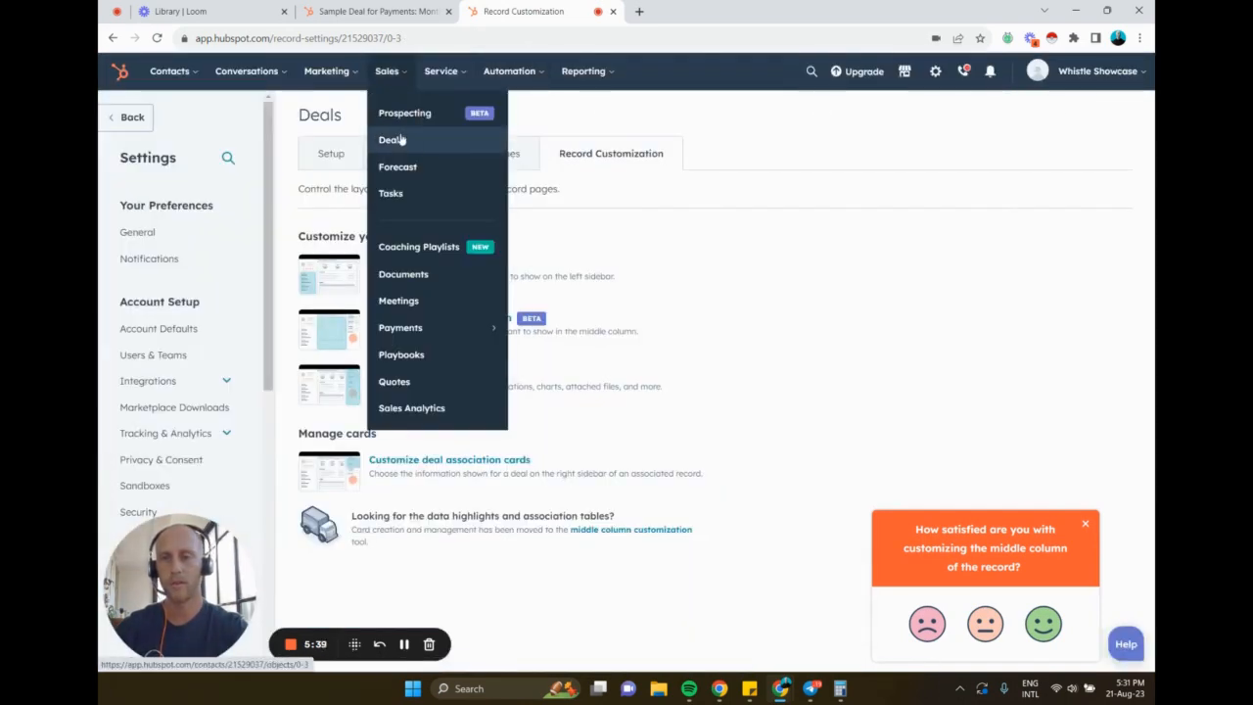
pyautogui.click(392, 140)
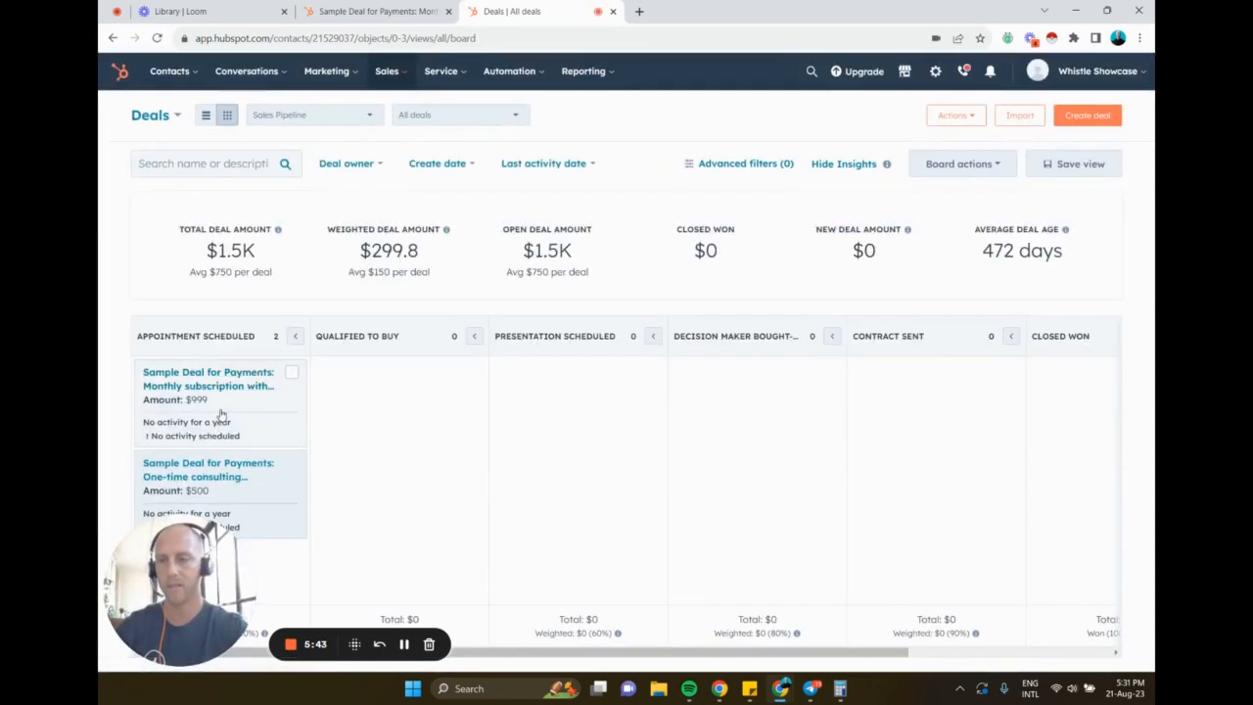
pyautogui.click(239, 390)
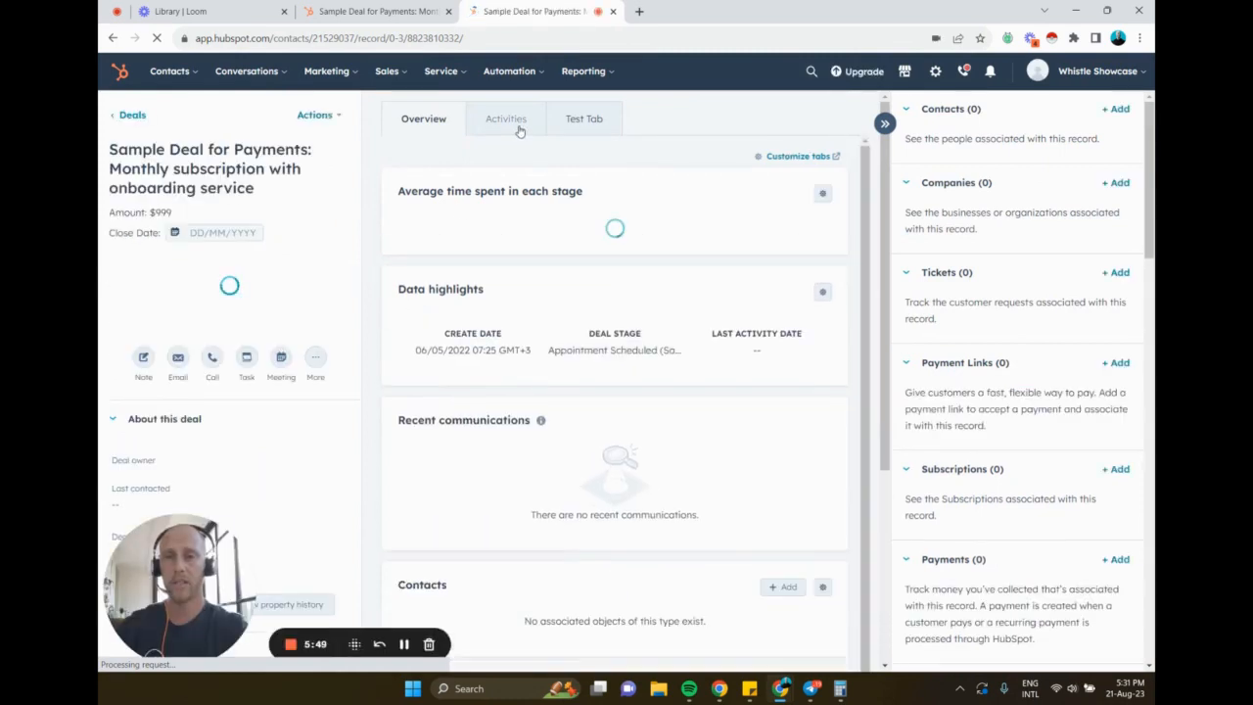
# - Check the cards shown on Test Tab of the deal record
pyautogui.click(590, 118)
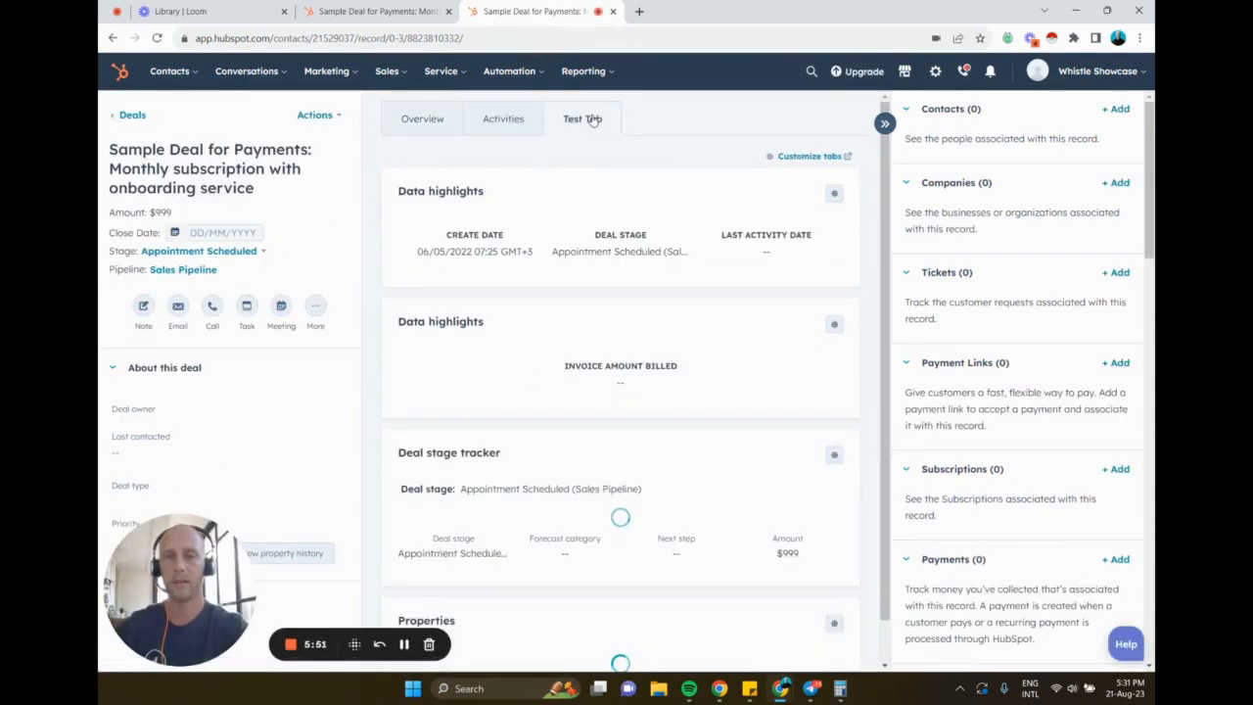
pyautogui.scroll(-1, 578, 379)
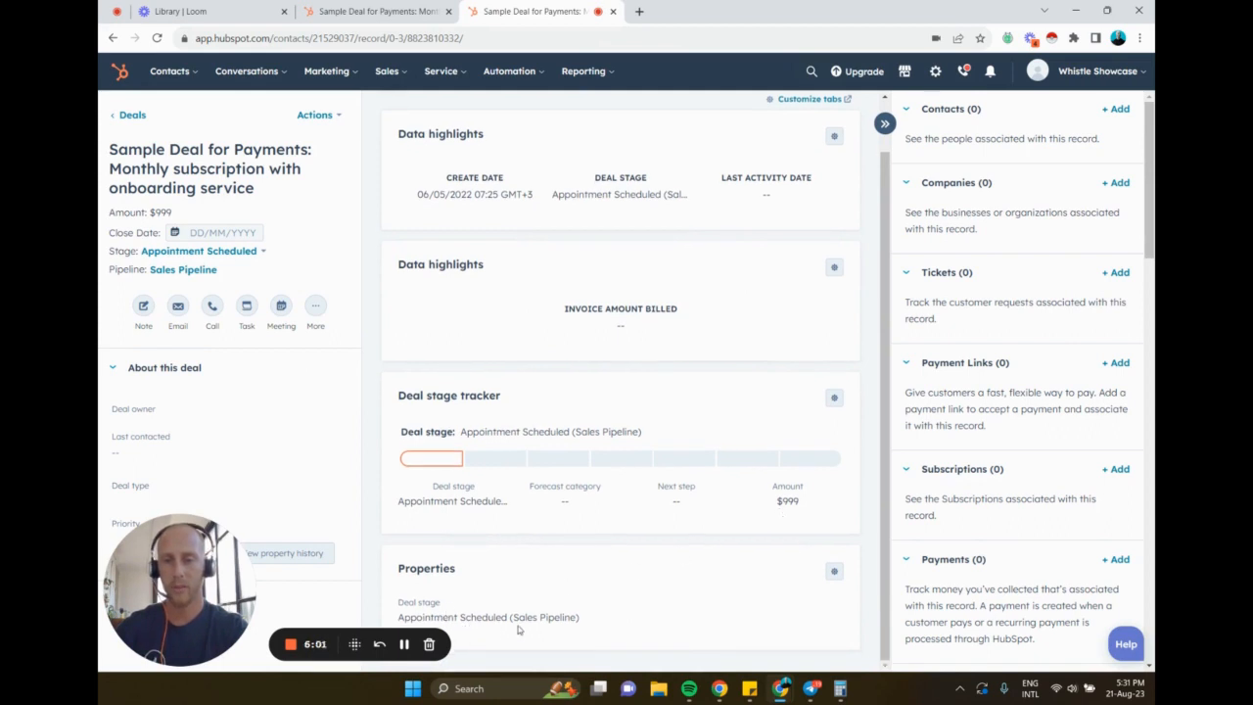
pyautogui.scroll(1, 613, 634)
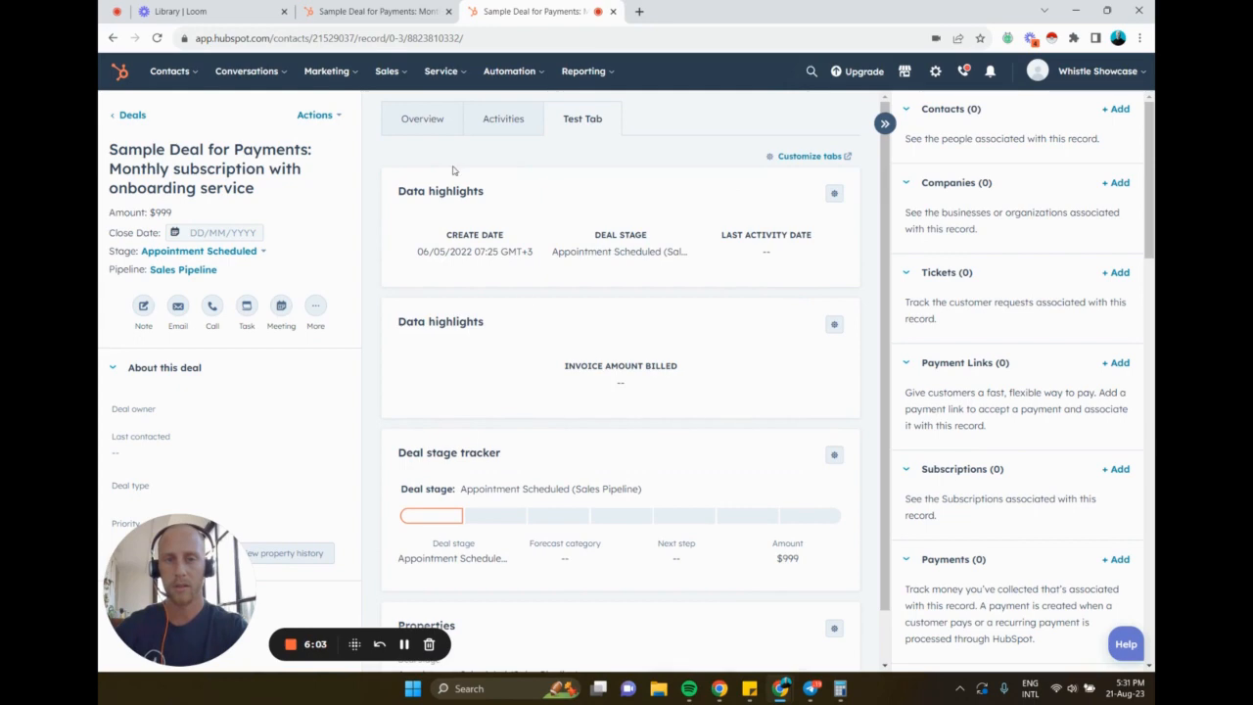
# - Review the cards on the deal's Overview tab, including the full width of the "Average time spent in each stage" report
pyautogui.click(440, 127)
pyautogui.scroll(-5, 572, 409)
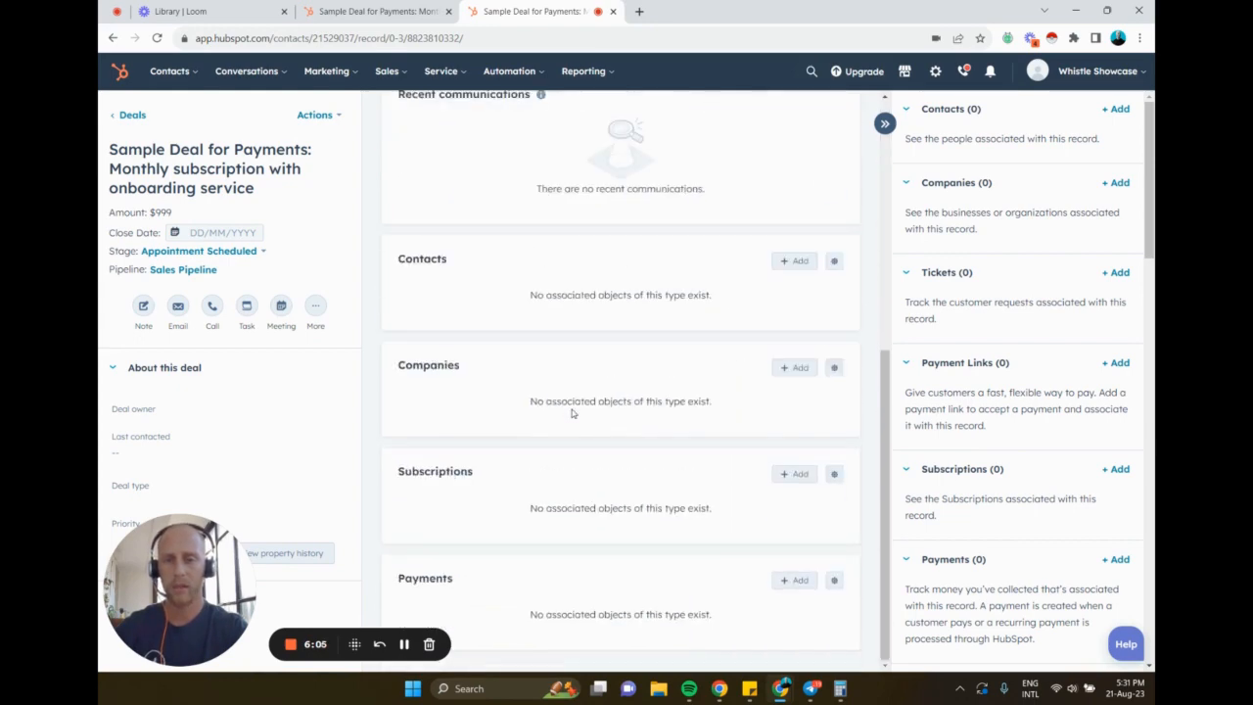
pyautogui.scroll(4, 671, 525)
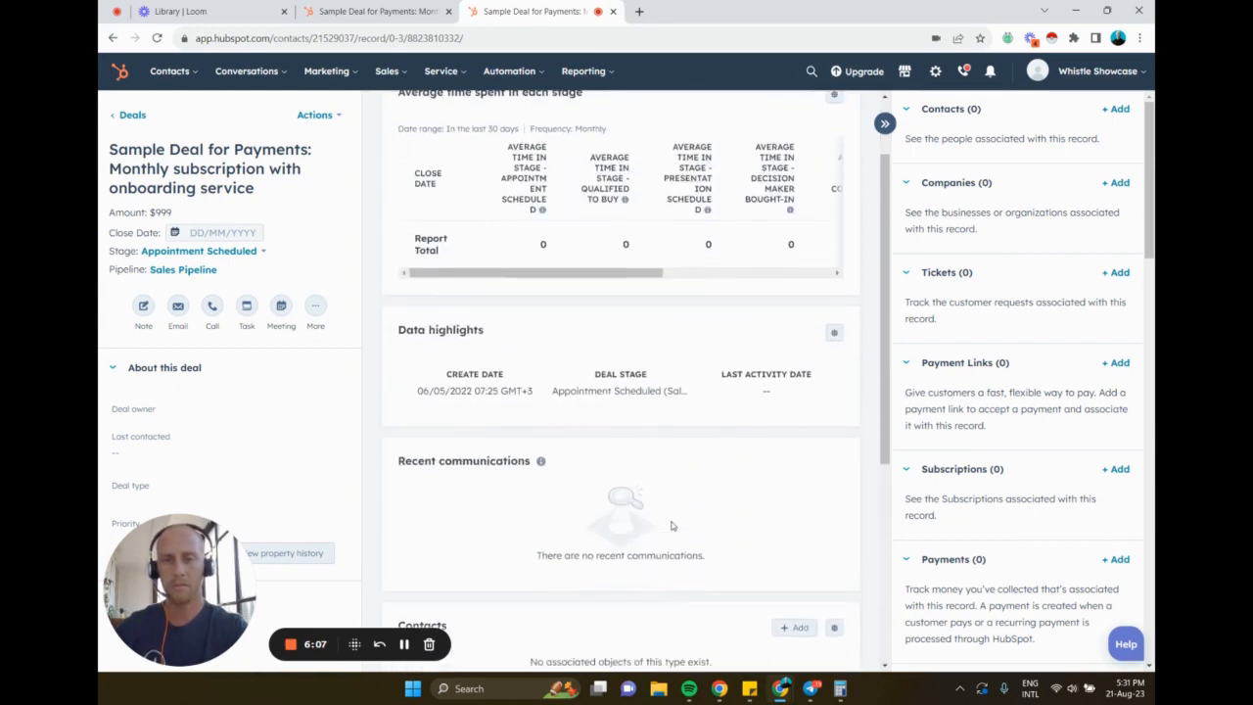
pyautogui.scroll(2, 672, 526)
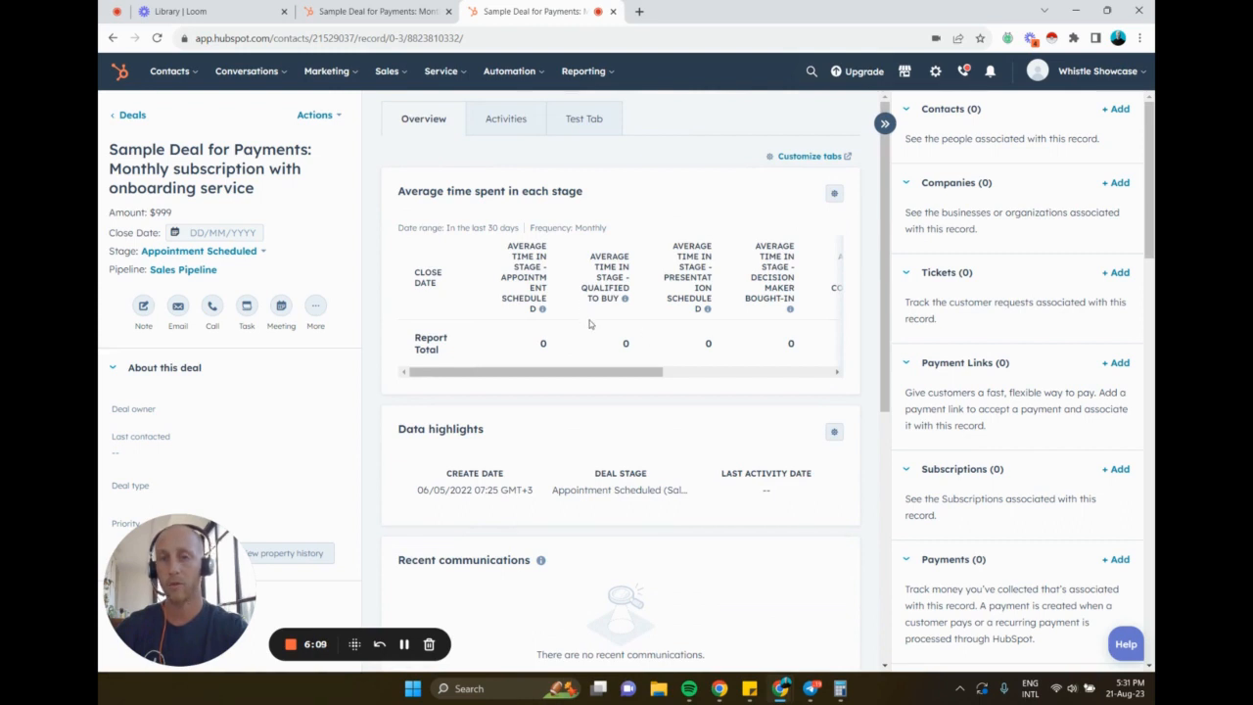
pyautogui.hscroll(5, 589, 324)
pyautogui.hscroll(-5, 589, 324)
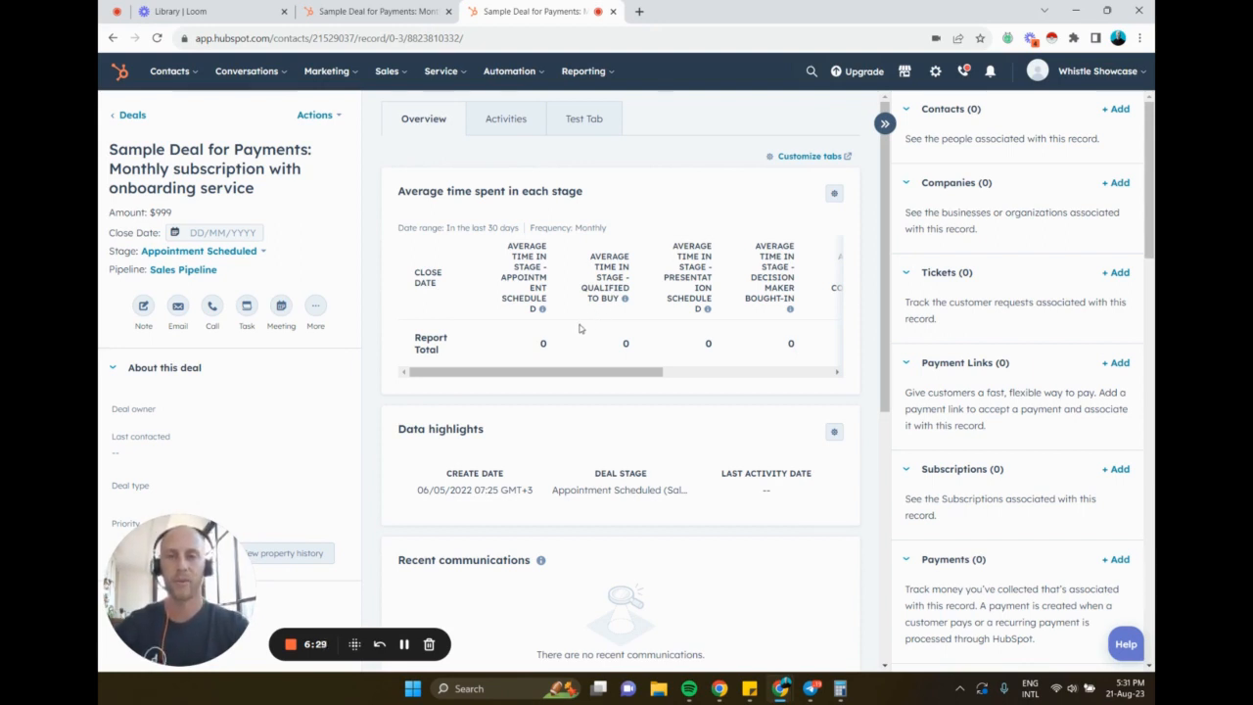
# - Open the account's Product Updates page and look through the list of recent updates
pyautogui.click(930, 82)
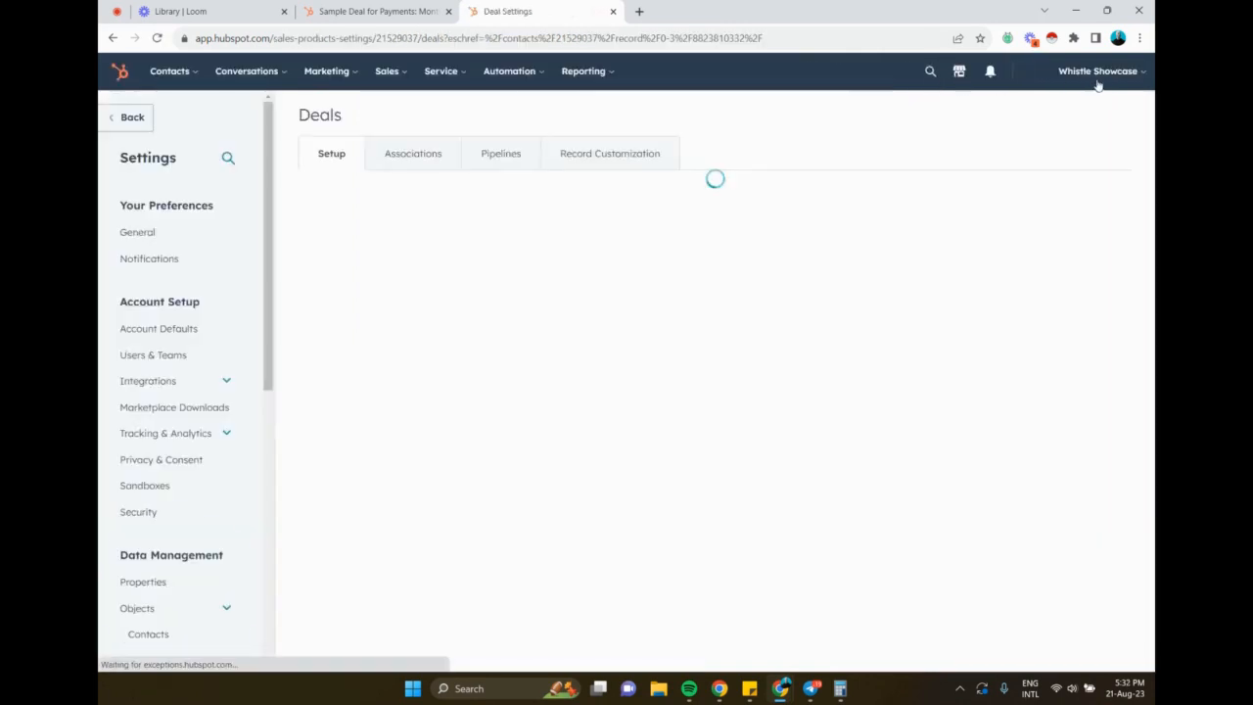
pyautogui.click(1095, 83)
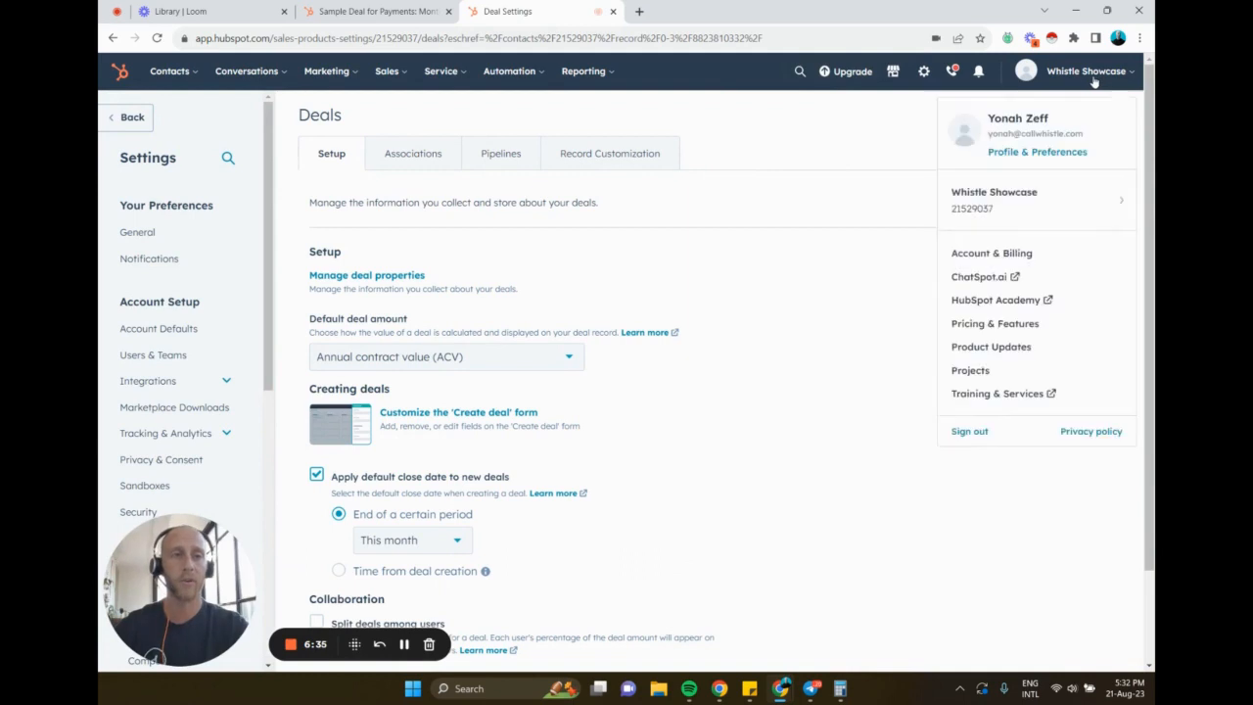
pyautogui.click(989, 347)
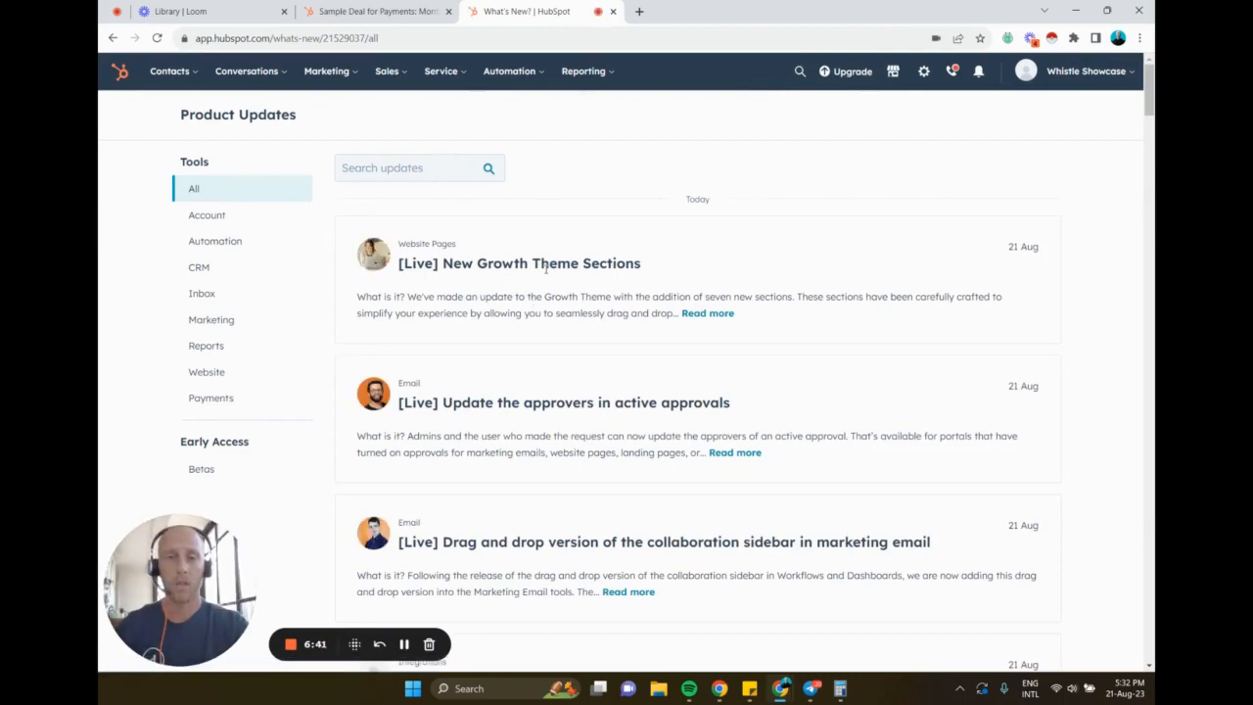
pyautogui.scroll(-4, 464, 301)
pyautogui.scroll(-12, 464, 301)
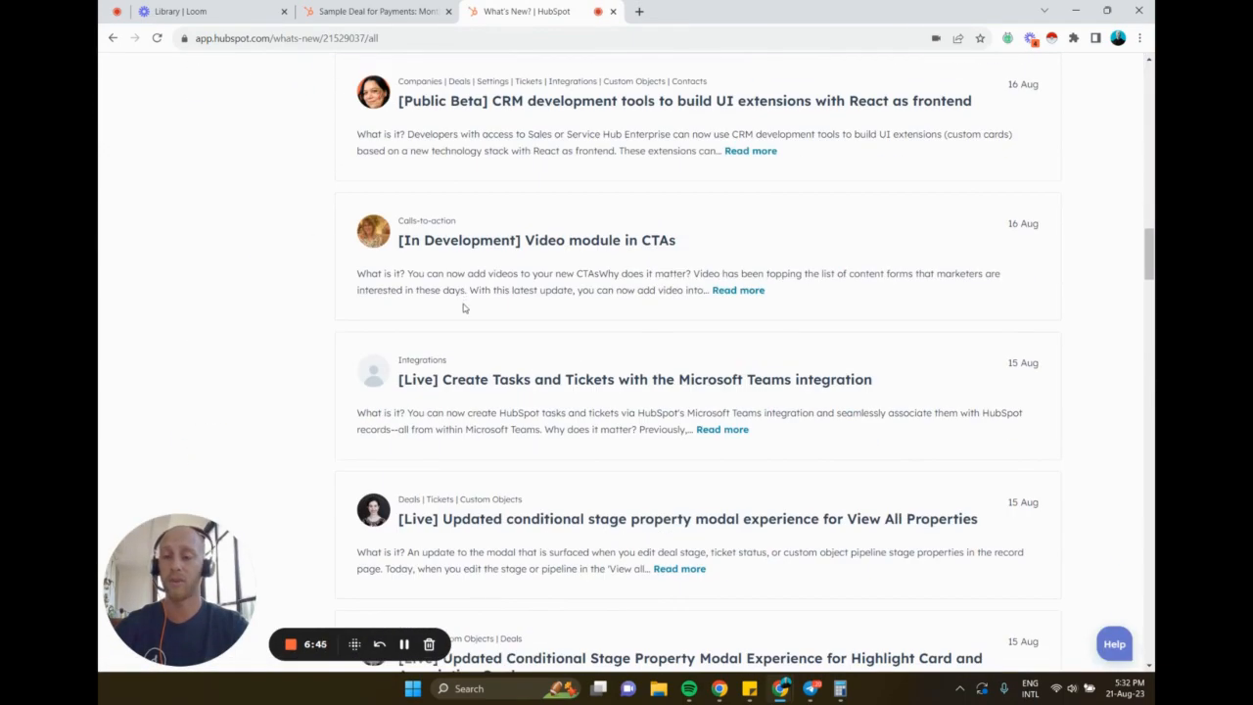
pyautogui.scroll(10, 507, 416)
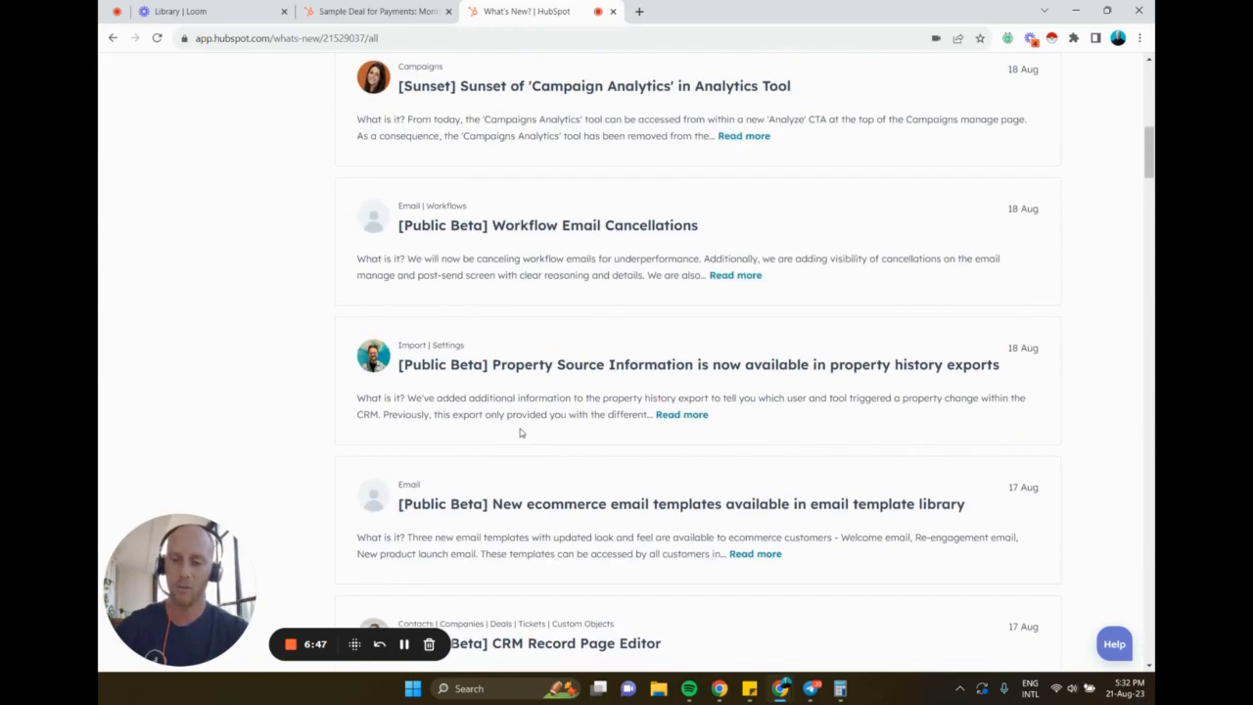
pyautogui.scroll(10, 522, 431)
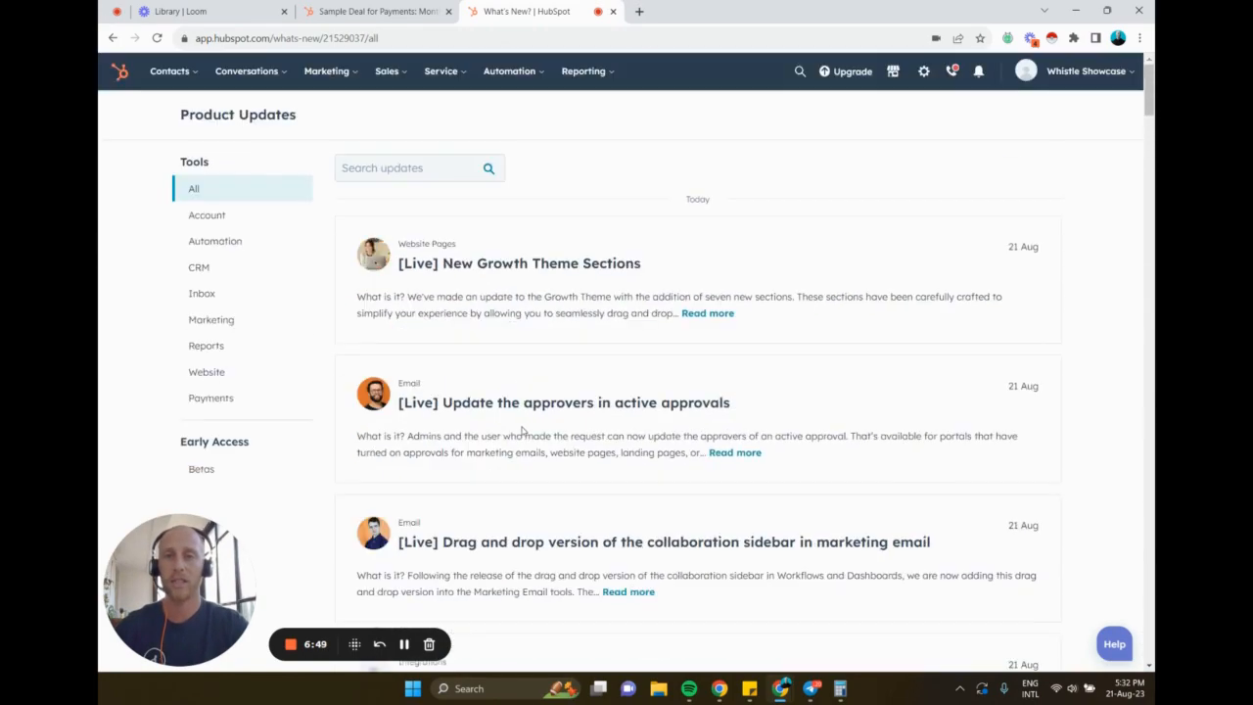